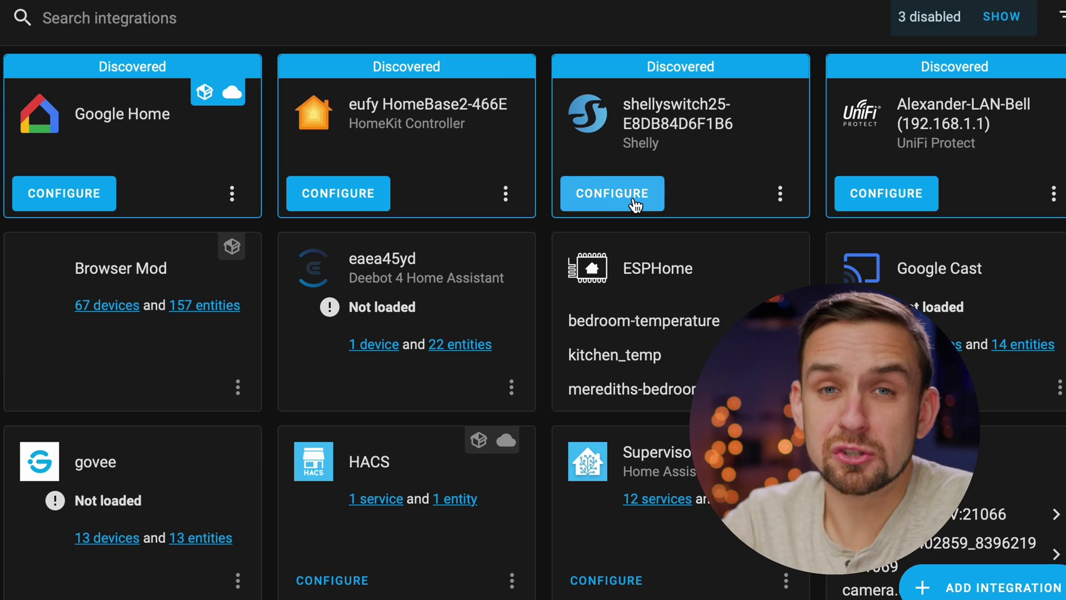
Step: Add the discovered Shelly 2.5 in the Living Room area and open its Living Room Spots and Fan entry
{"action": "left_click", "coordinate": [636, 206]}
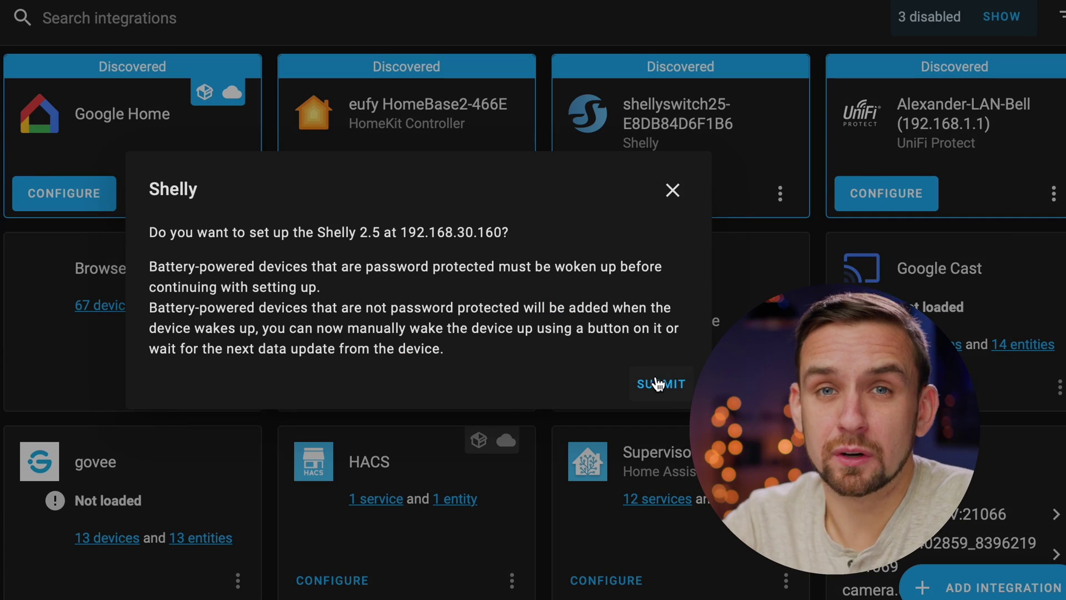
{"action": "left_click", "coordinate": [656, 383]}
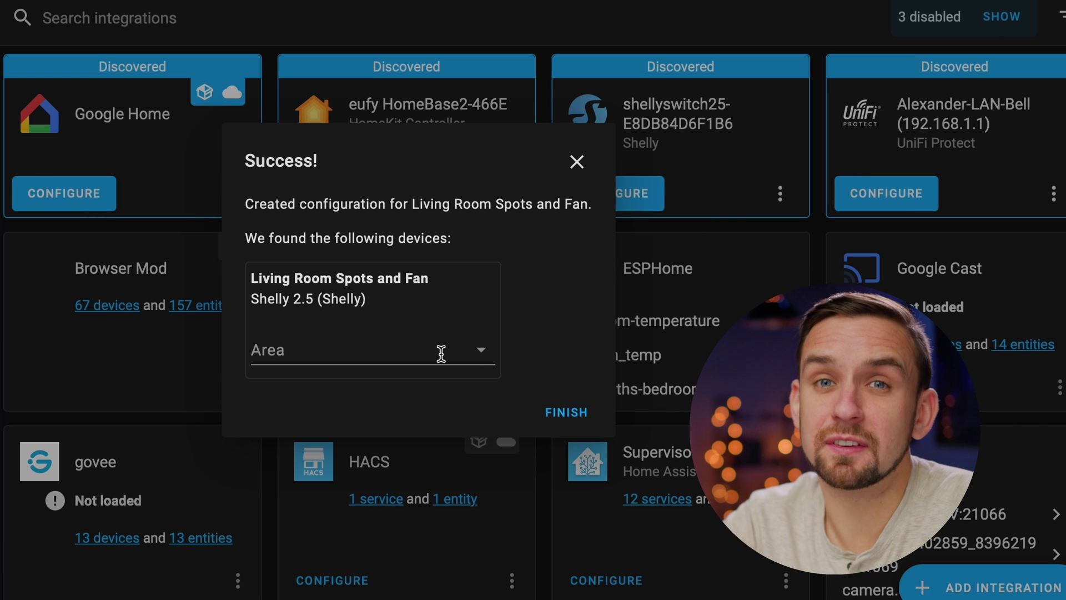
{"action": "left_click", "coordinate": [442, 360]}
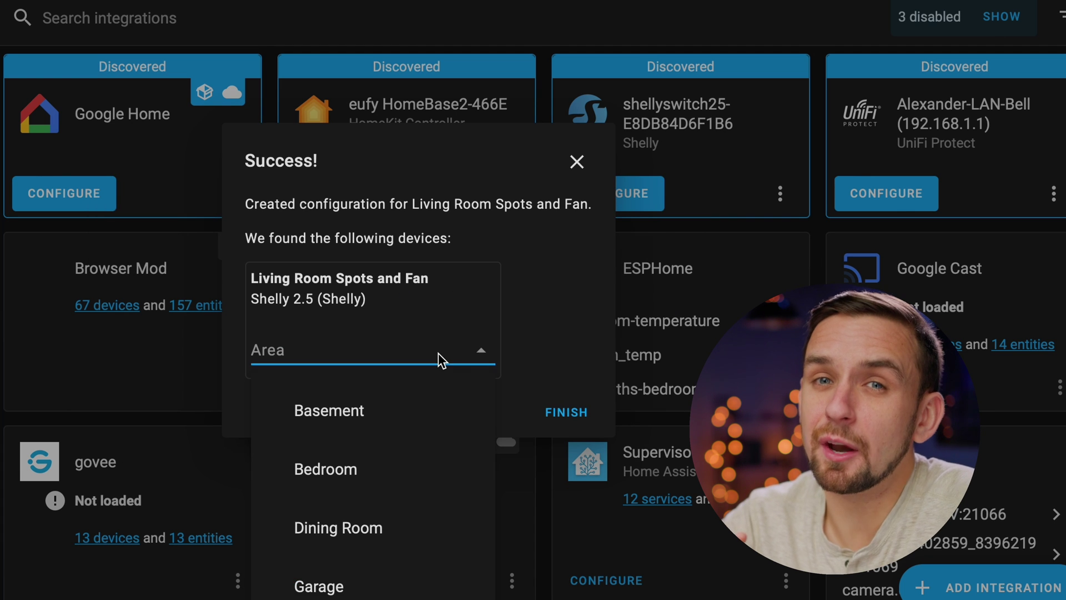
{"action": "scroll", "coordinate": [405, 464], "scroll_direction": "down", "scroll_amount": 3}
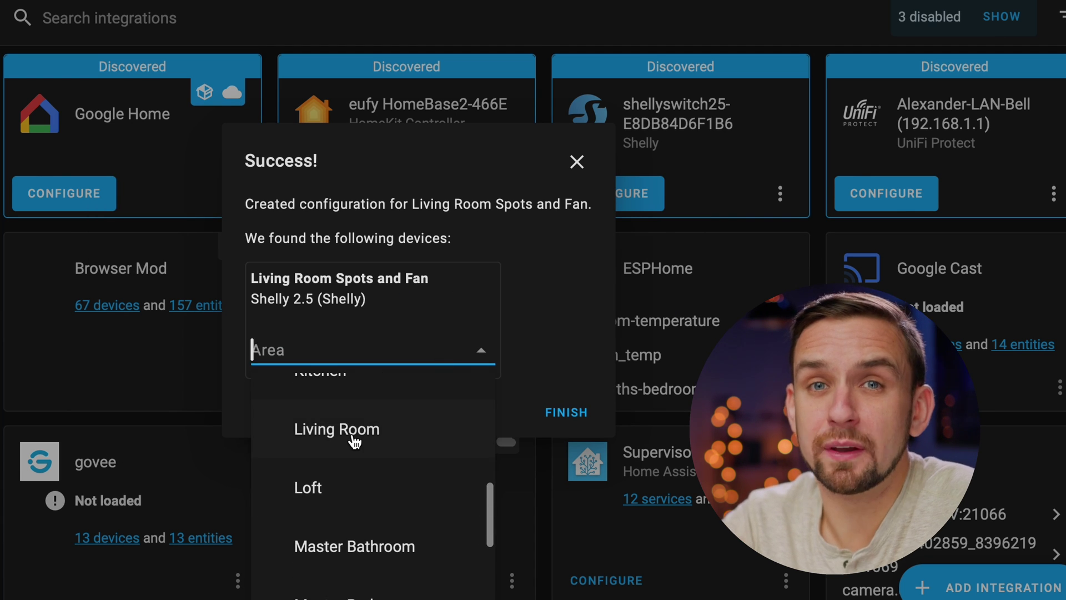
{"action": "left_click", "coordinate": [354, 441]}
{"action": "left_click", "coordinate": [559, 414]}
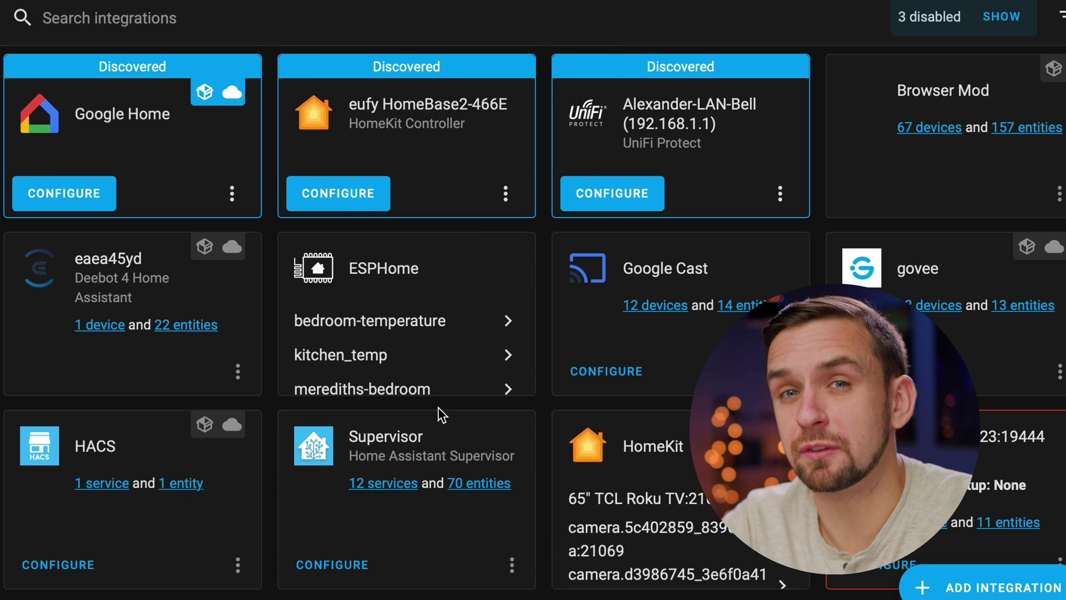
{"action": "scroll", "coordinate": [439, 408], "scroll_direction": "down", "scroll_amount": 10}
{"action": "left_click", "coordinate": [887, 278]}
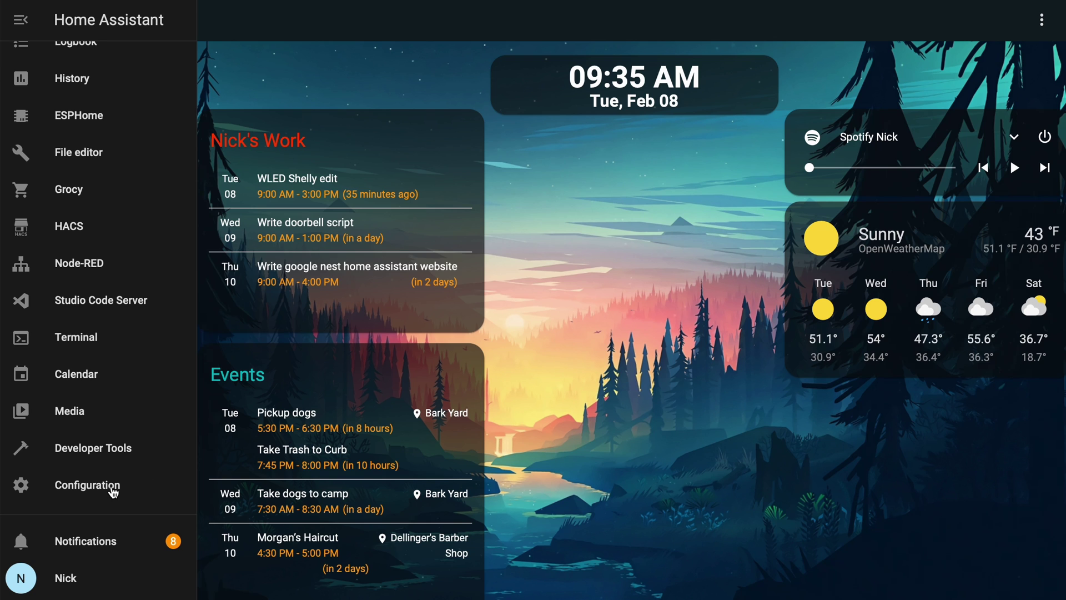
Step: Create a local-network-only user 'MQTT User' (username mqtt_user) under People & Zones > Users
{"action": "left_click", "coordinate": [114, 492]}
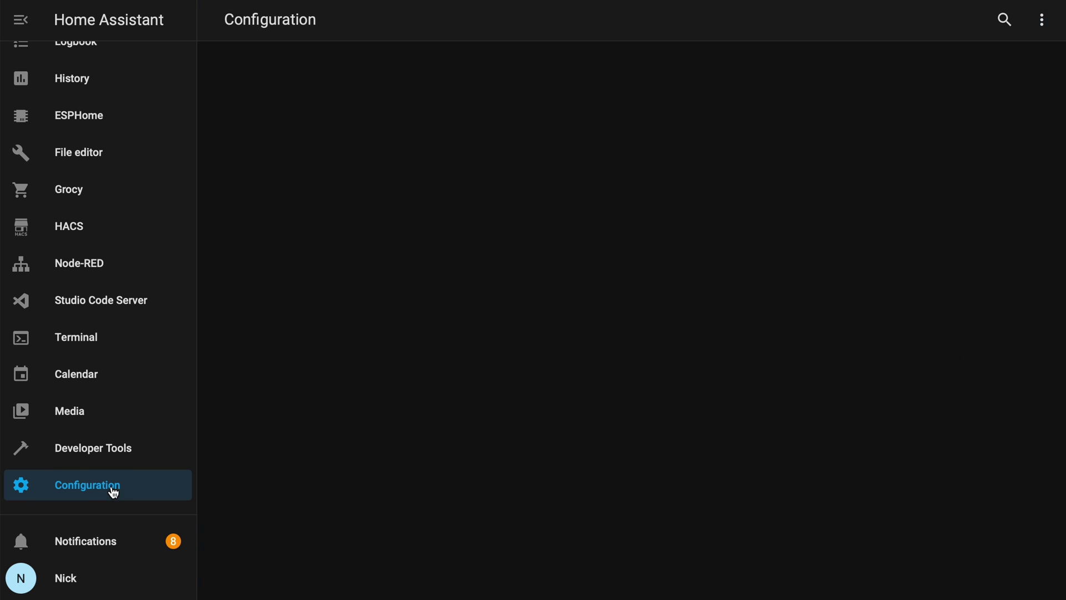
{"action": "scroll", "coordinate": [427, 477], "scroll_direction": "down", "scroll_amount": 3}
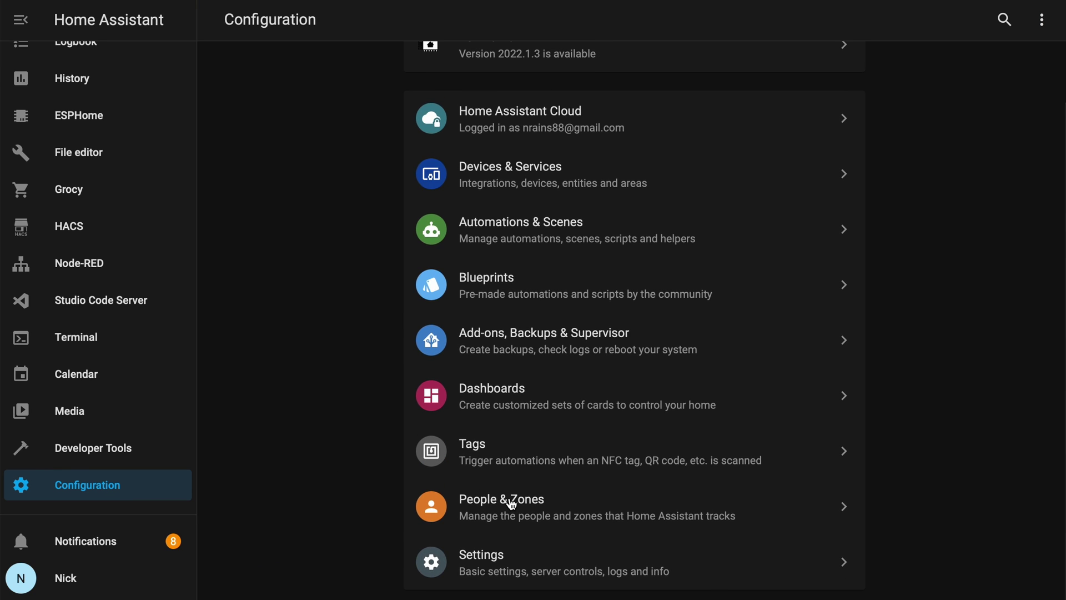
{"action": "left_click", "coordinate": [512, 503]}
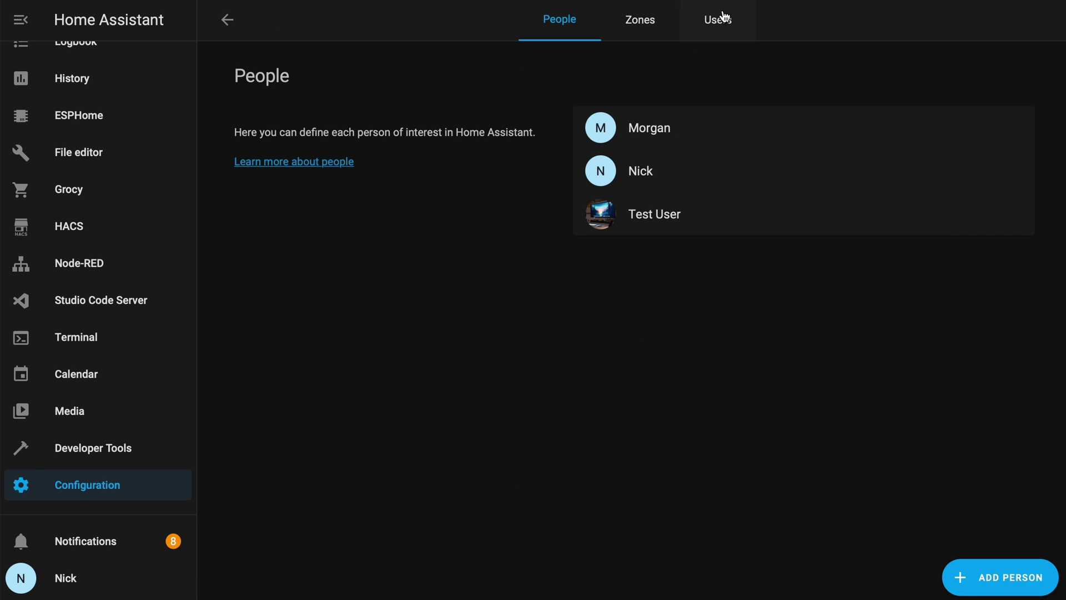
{"action": "left_click", "coordinate": [723, 17]}
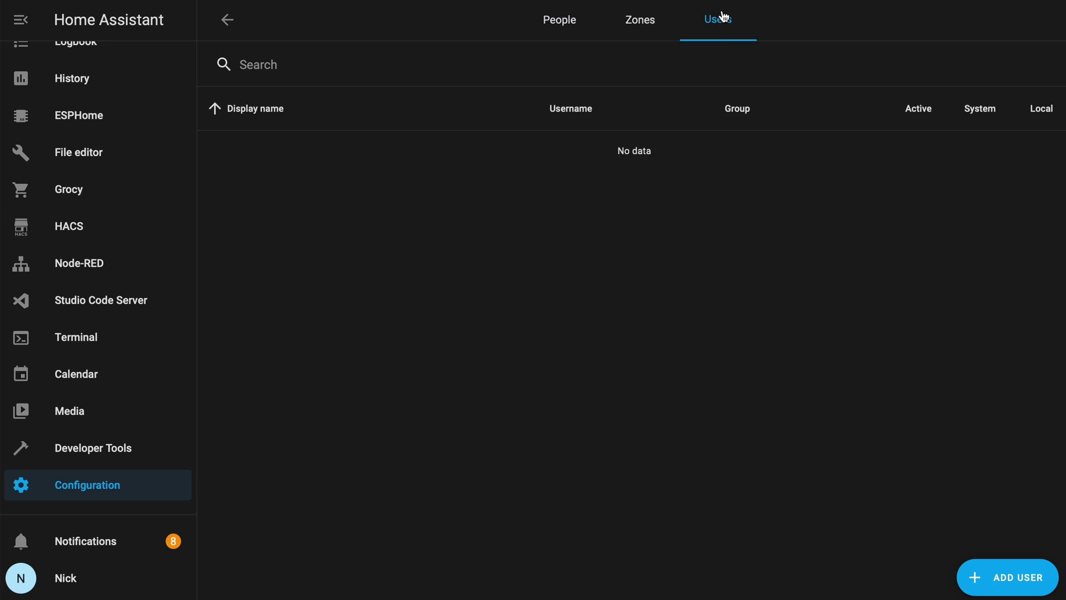
{"action": "left_click", "coordinate": [998, 572]}
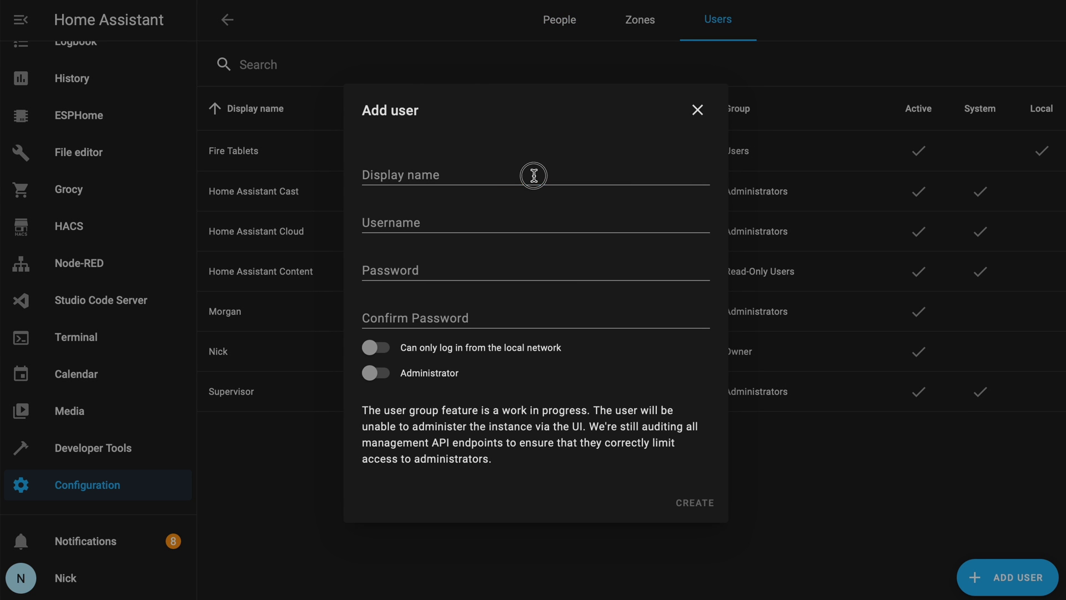
{"action": "type", "text": "MQTT User"}
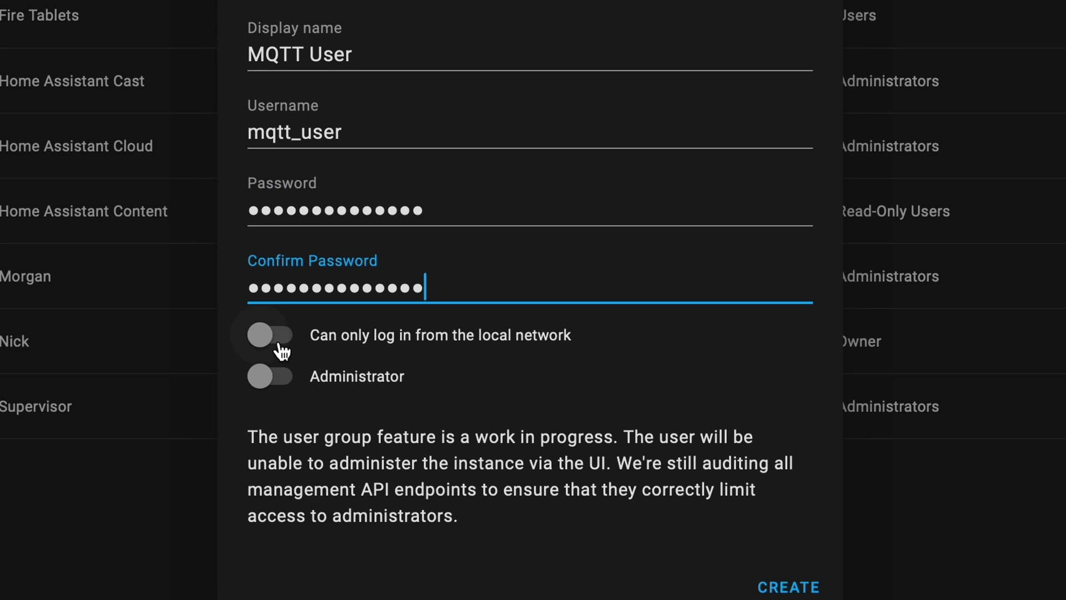
{"action": "left_click", "coordinate": [788, 585]}
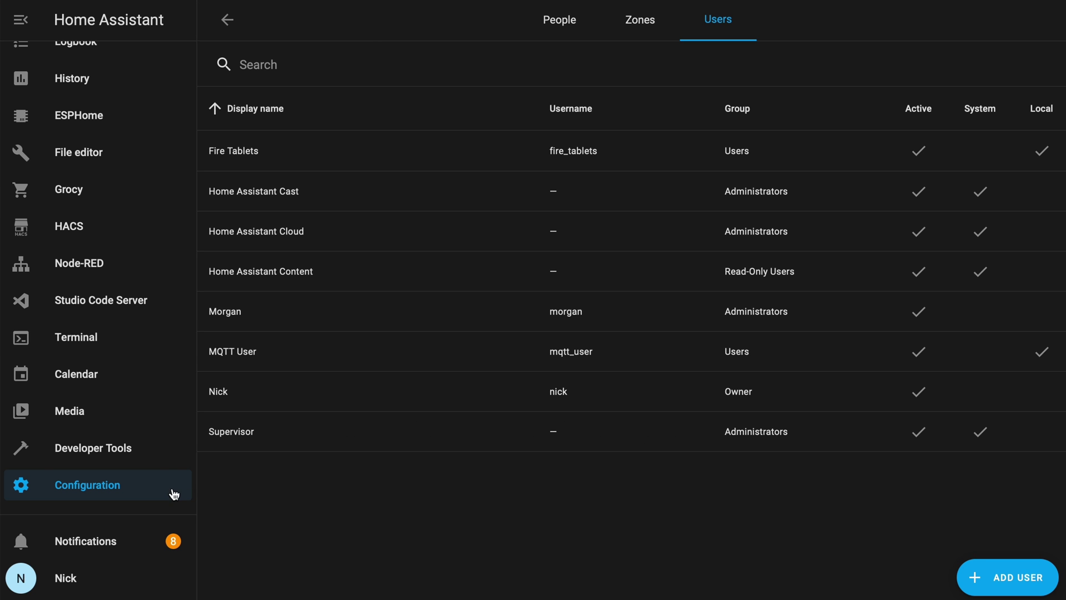
Step: Find and open the Mosquitto broker add-on in the Add-on Store
{"action": "left_click", "coordinate": [174, 493]}
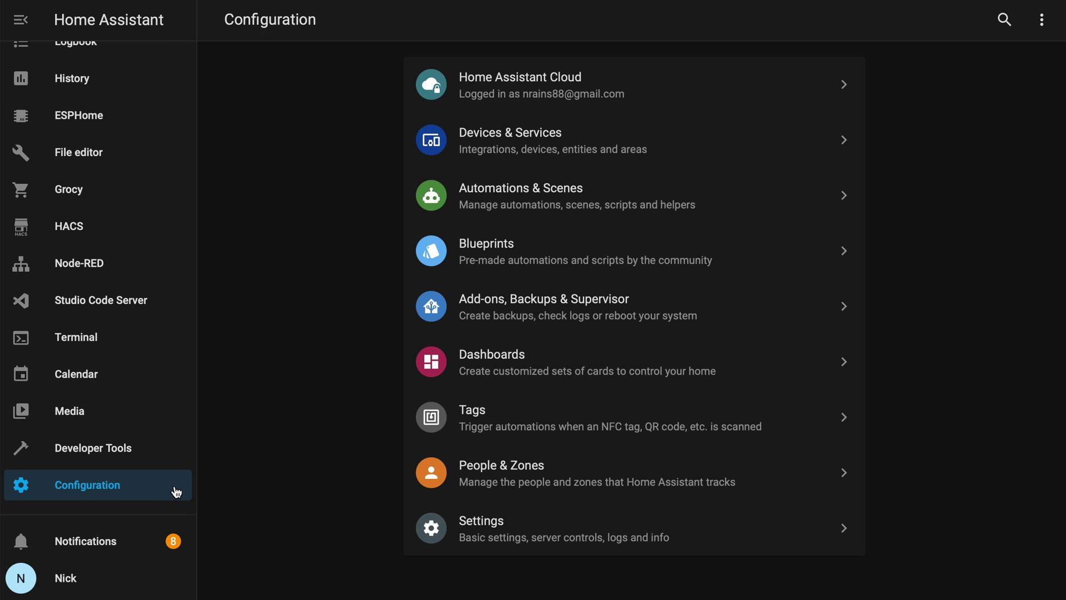
{"action": "left_click", "coordinate": [509, 323]}
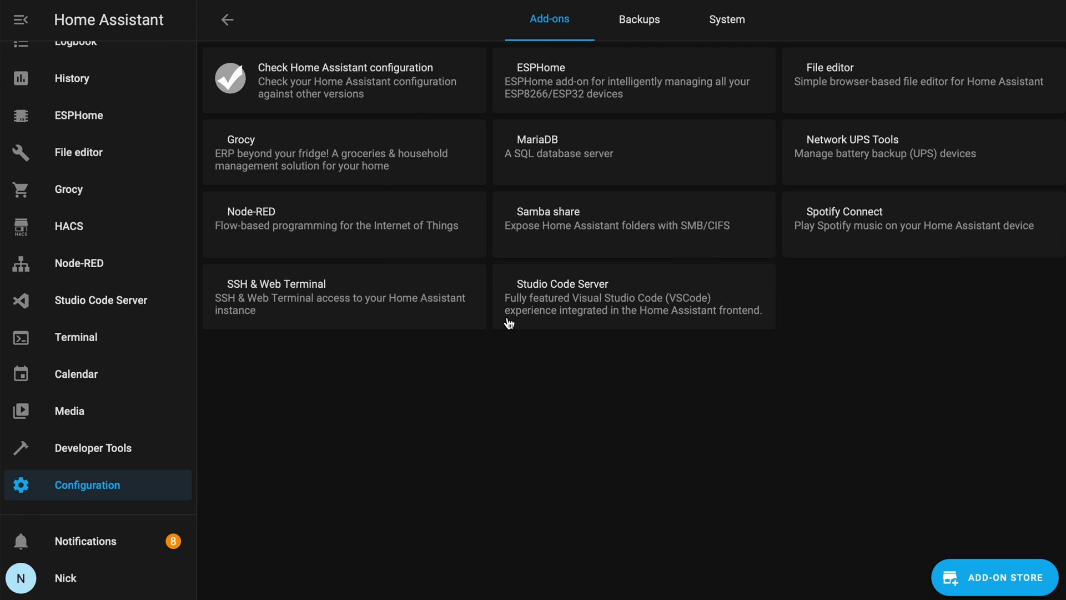
{"action": "left_click", "coordinate": [993, 582]}
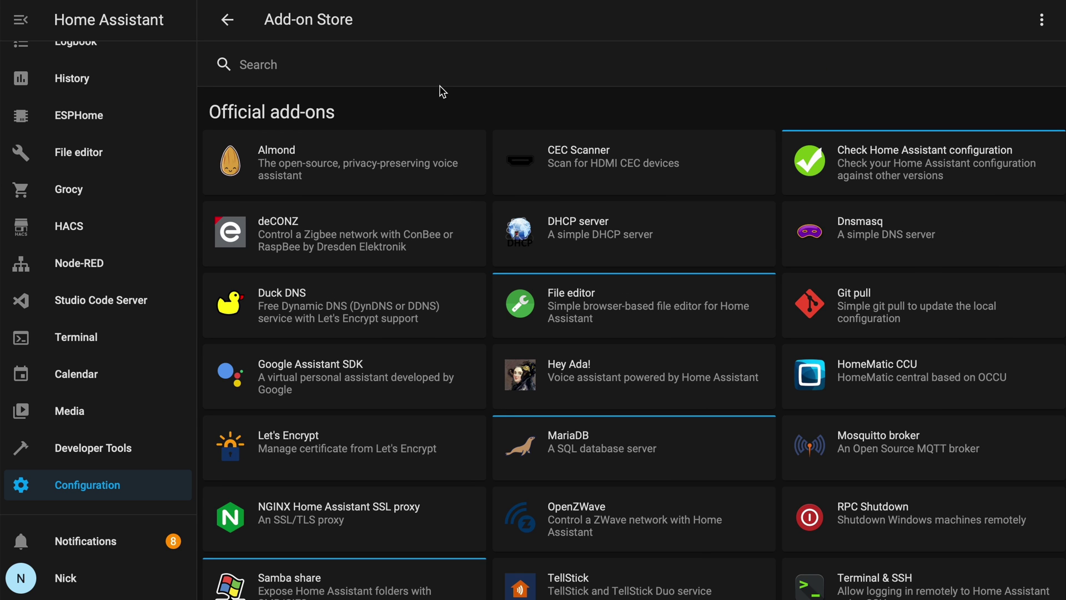
{"action": "left_click", "coordinate": [431, 71]}
{"action": "type", "text": "mos"}
{"action": "left_click", "coordinate": [427, 160]}
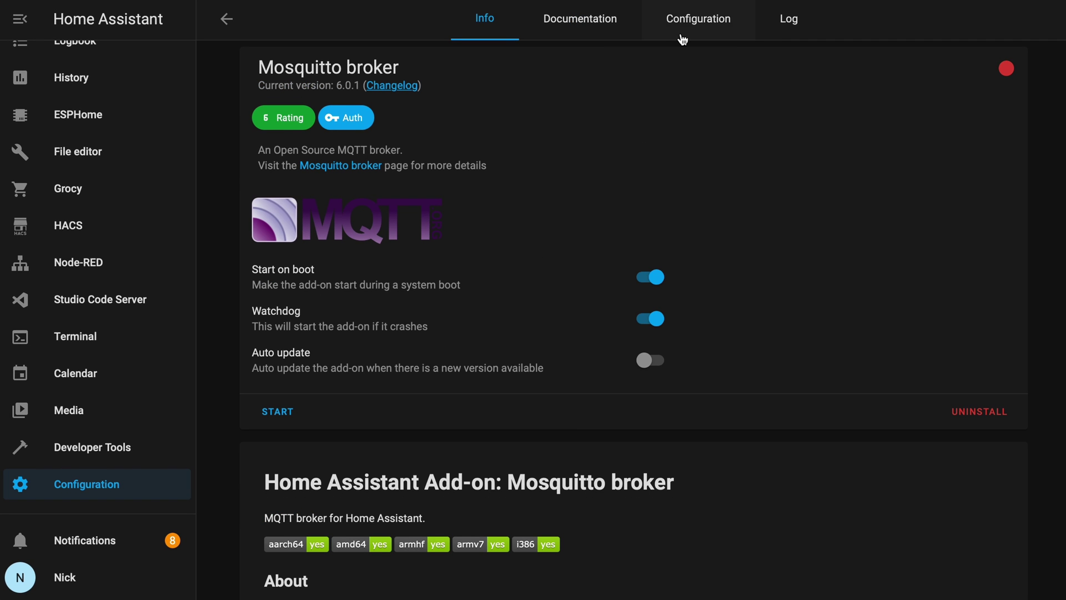
Step: Add a mqtt_user login with its password to the Mosquitto options, then start the broker
{"action": "left_click", "coordinate": [681, 34]}
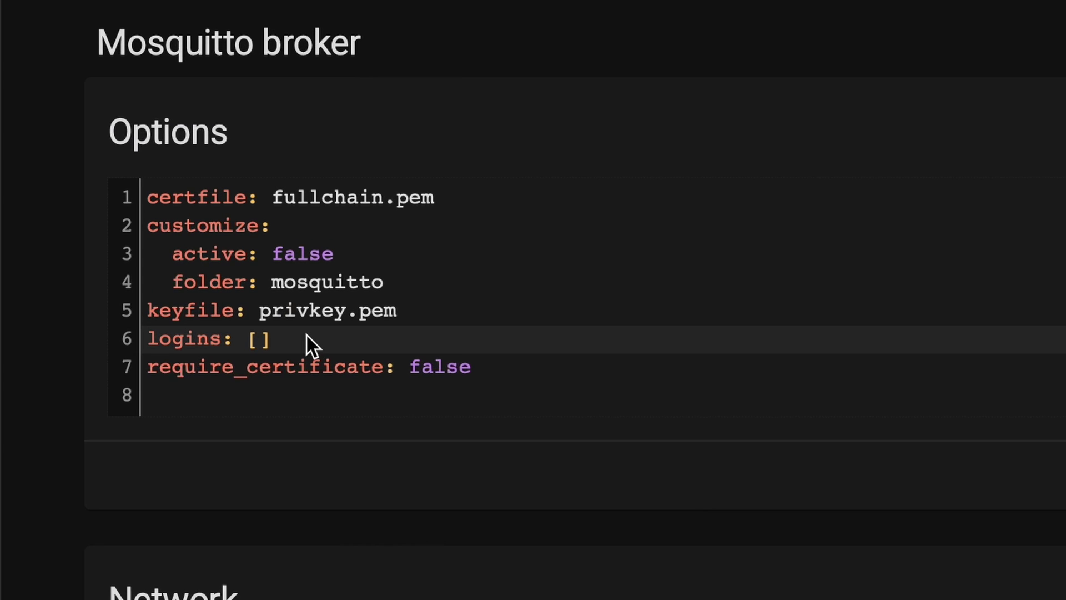
{"action": "left_click", "coordinate": [293, 344]}
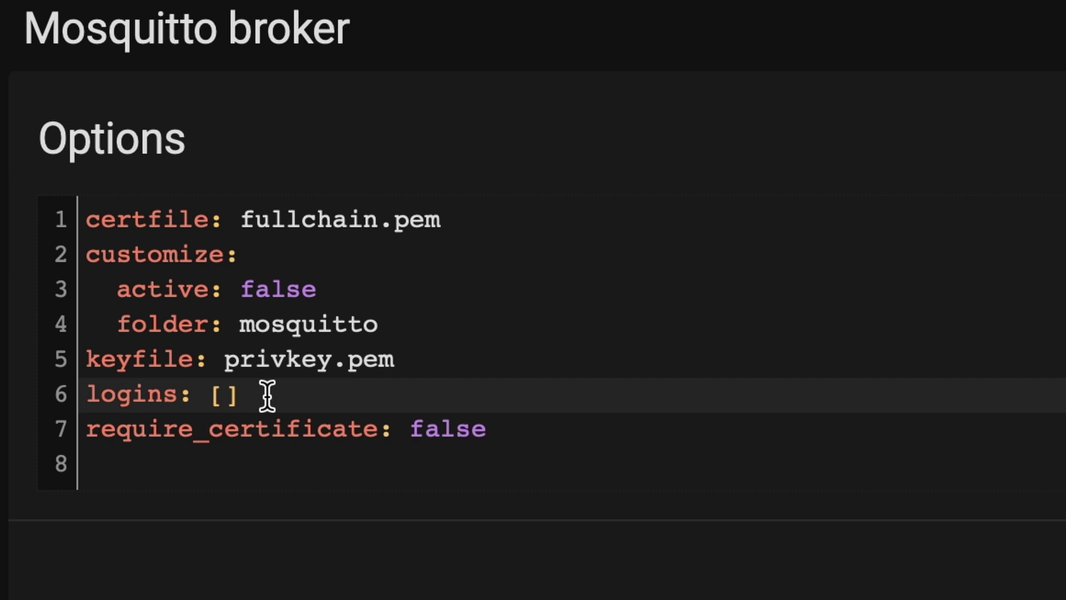
{"action": "key", "text": "BackSpace"}
{"action": "key", "text": "BackSpace"}
{"action": "key", "text": "BackSpace"}
{"action": "key", "text": "Return"}
{"action": "type", "text": "- username: mqtt_user"}
{"action": "key", "text": "Return"}
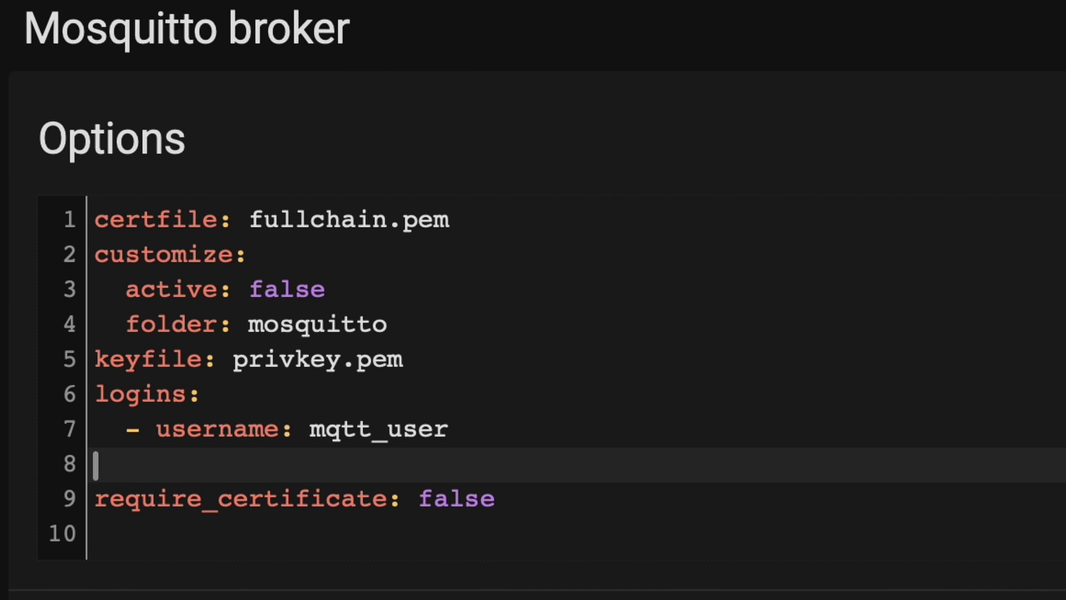
{"action": "type", "text": "password: strongpassword"}
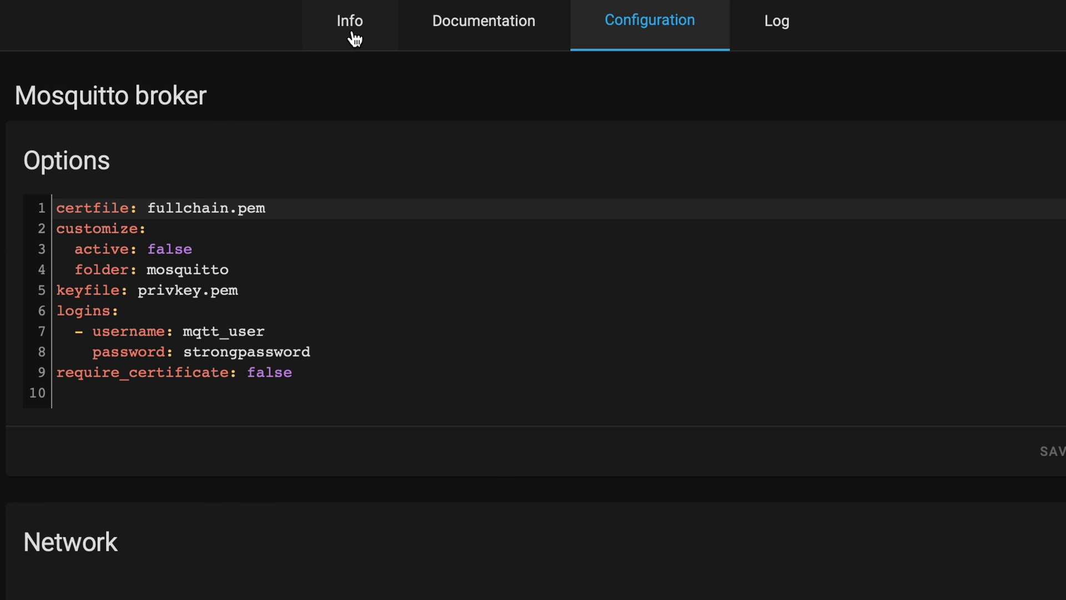
{"action": "left_click", "coordinate": [352, 34]}
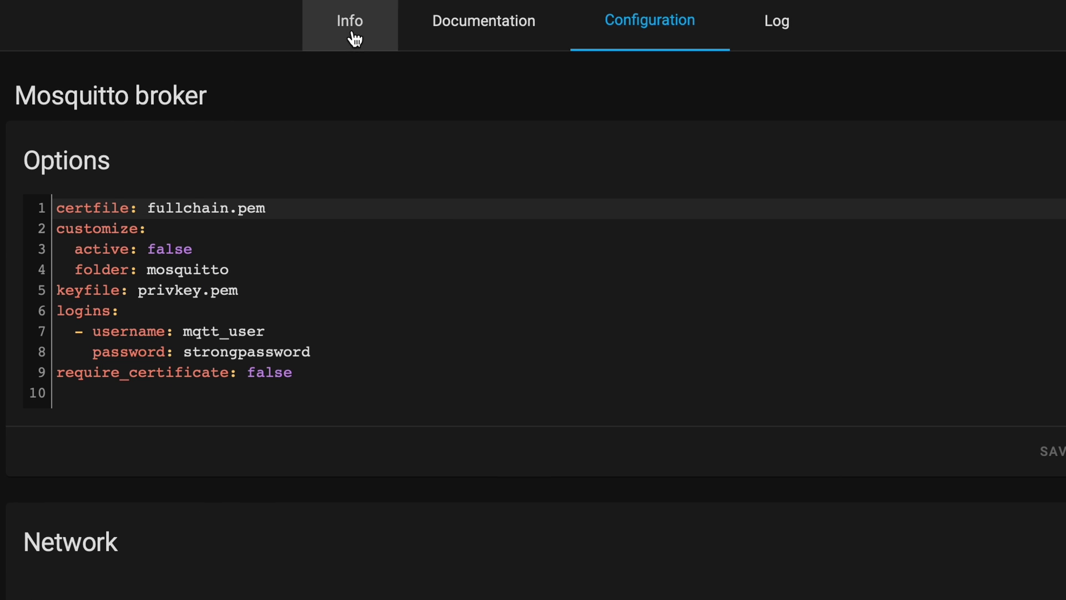
{"action": "left_click", "coordinate": [67, 579]}
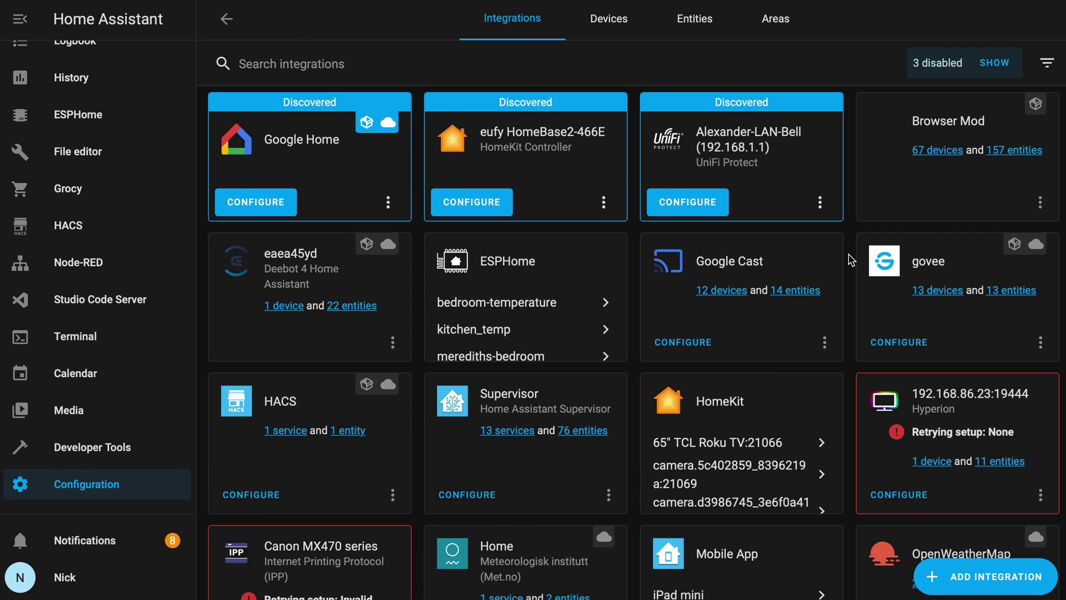
Step: Open the Shelly web interface from the Living Room Spots and Fan device page
{"action": "scroll", "coordinate": [851, 260], "scroll_direction": "down", "scroll_amount": 9}
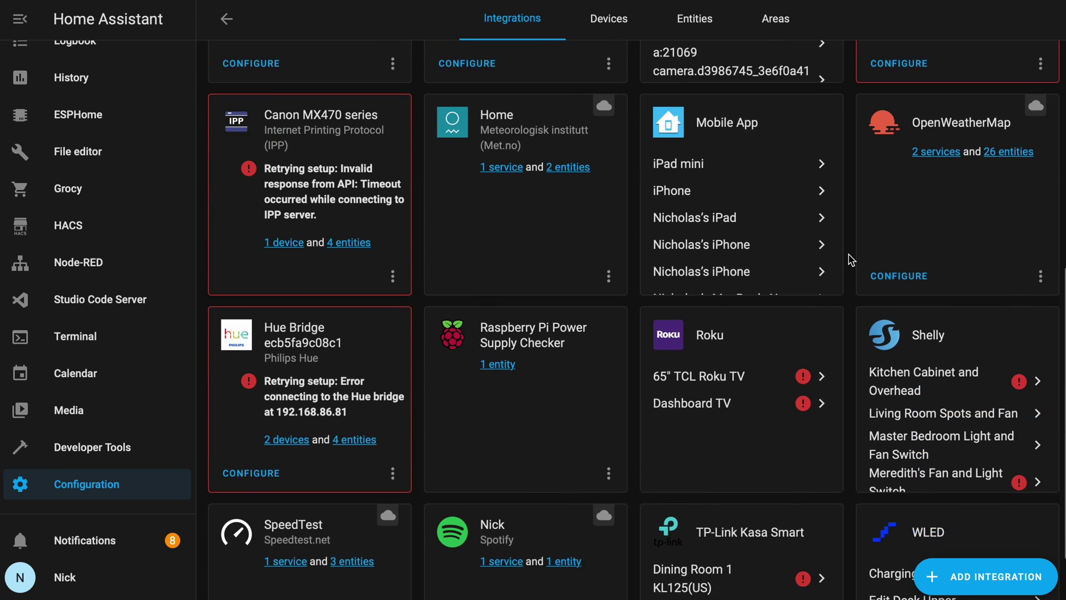
{"action": "left_click", "coordinate": [888, 344]}
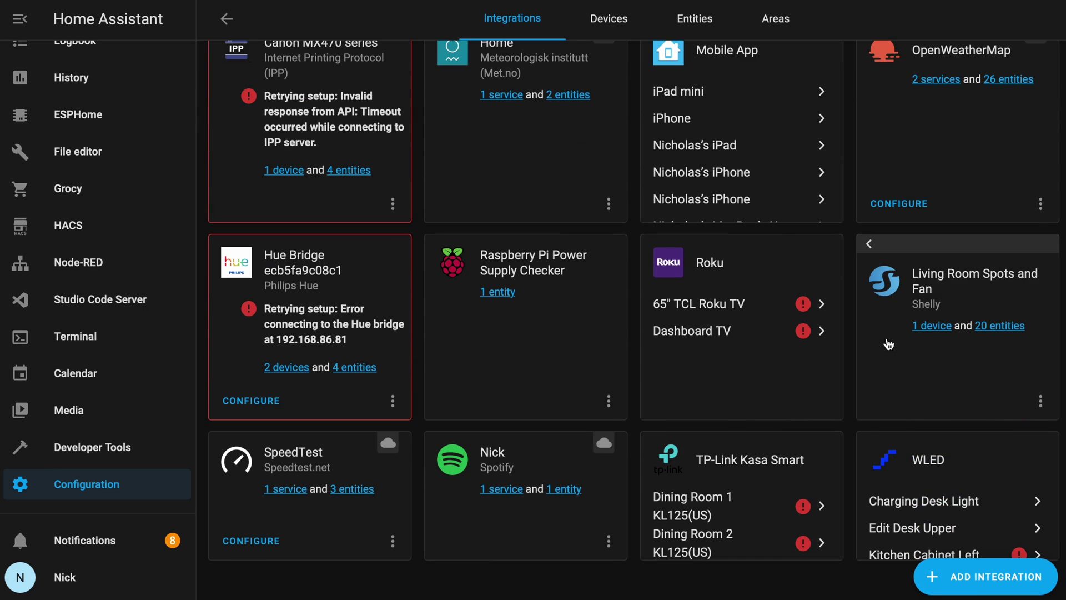
{"action": "left_click", "coordinate": [930, 328]}
{"action": "left_click", "coordinate": [295, 298]}
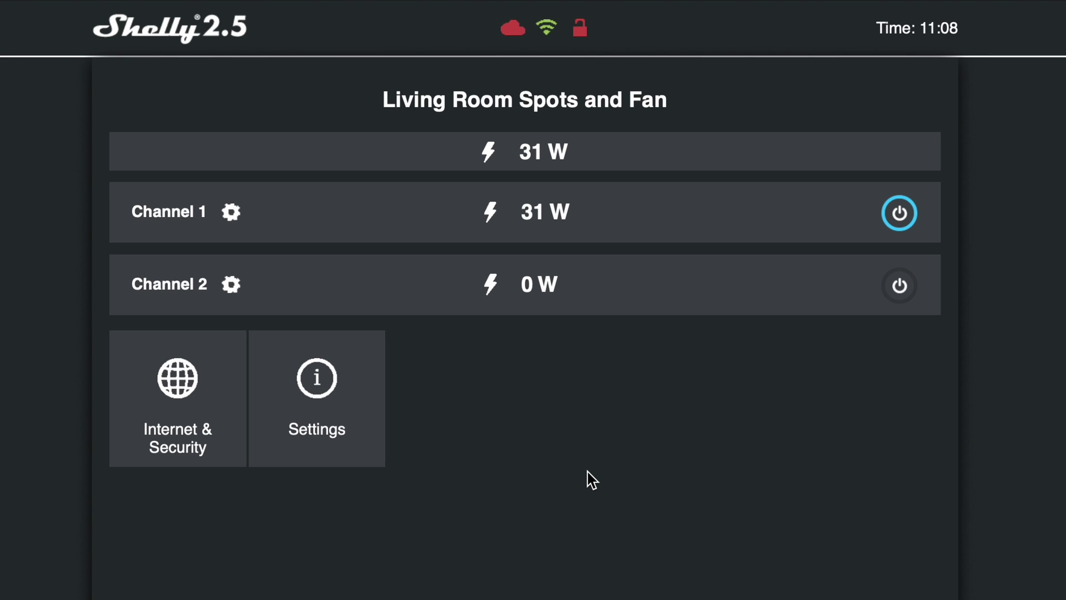
Step: Enable MQTT under Internet & Security advanced developer settings and select the old server address
{"action": "left_click", "coordinate": [587, 476]}
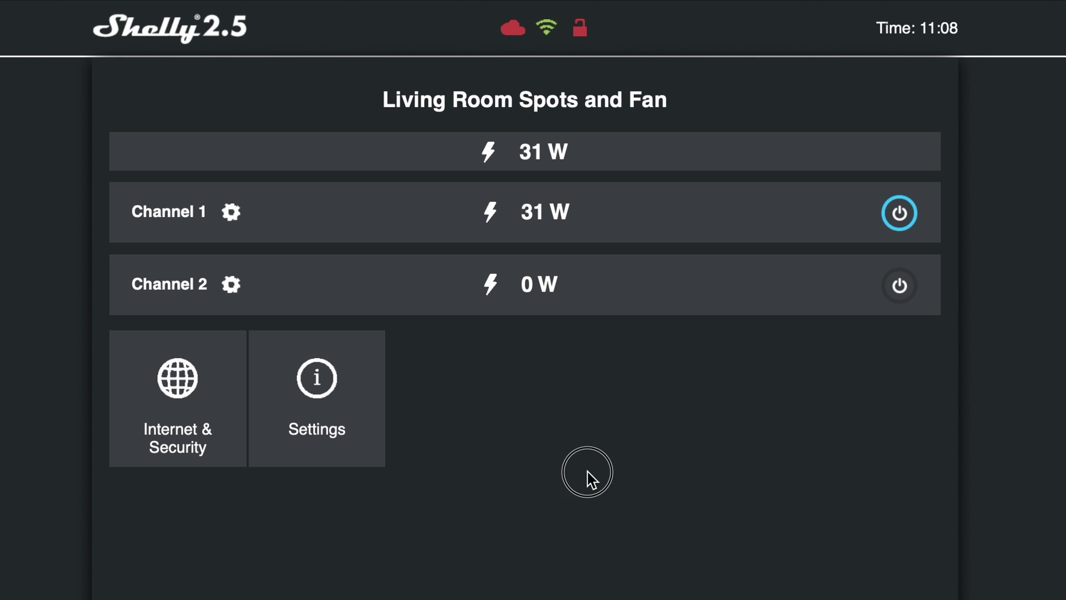
{"action": "left_click", "coordinate": [166, 436]}
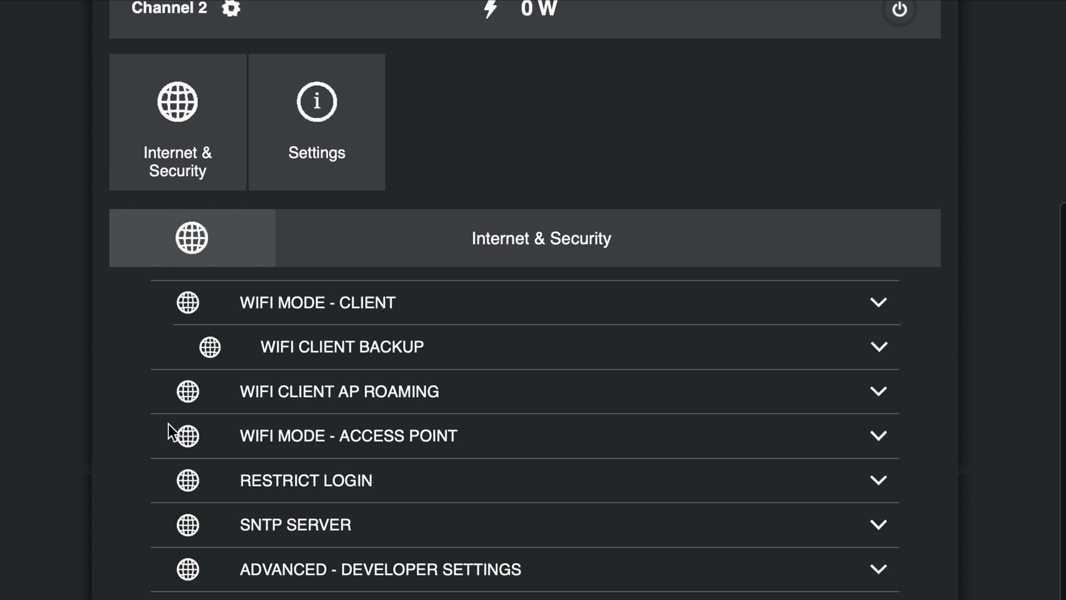
{"action": "left_click", "coordinate": [547, 580]}
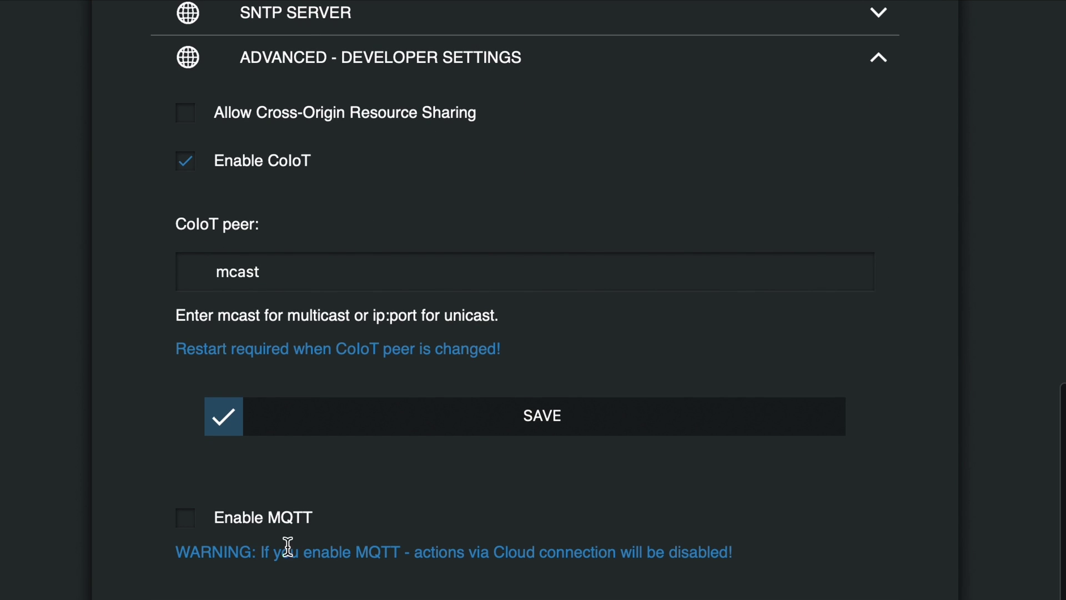
{"action": "left_click", "coordinate": [188, 525]}
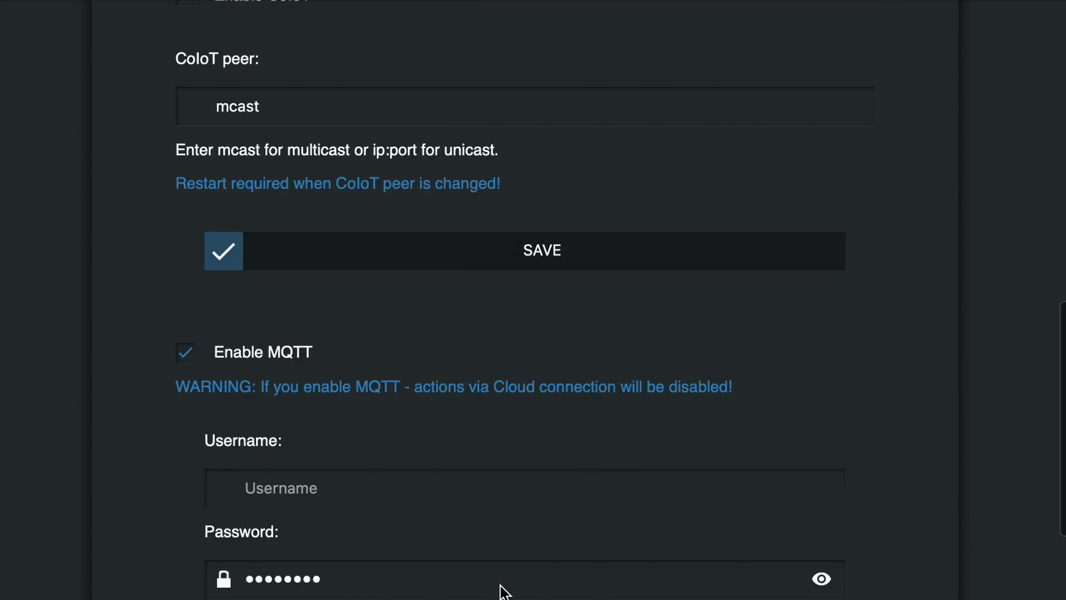
{"action": "scroll", "coordinate": [432, 428], "scroll_direction": "down", "scroll_amount": 3}
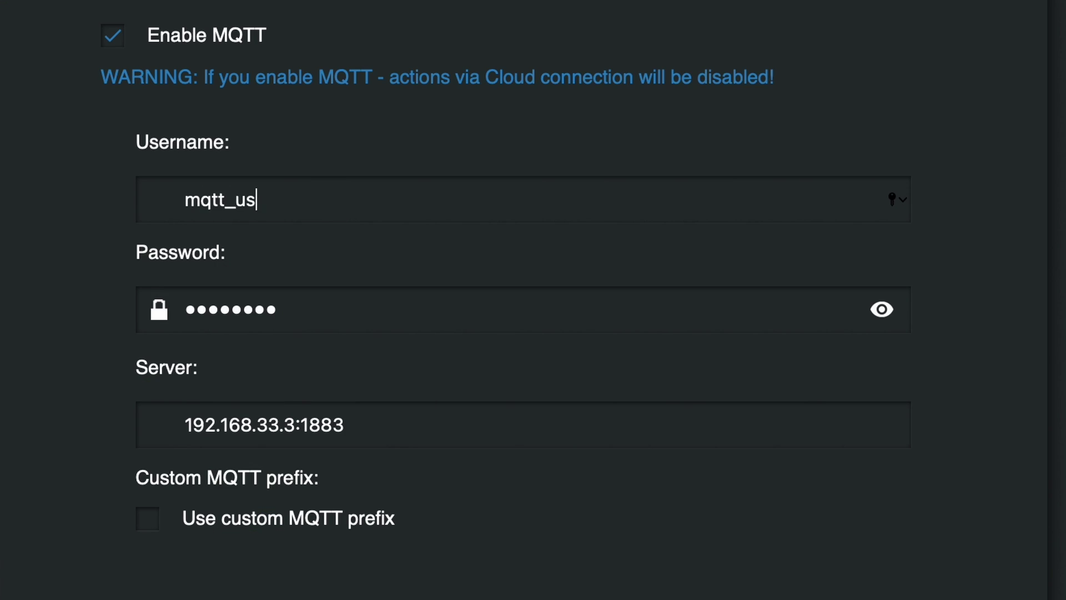
{"action": "key", "text": "Tab"}
{"action": "key", "text": "BackSpace"}
{"action": "type", "text": "p"}
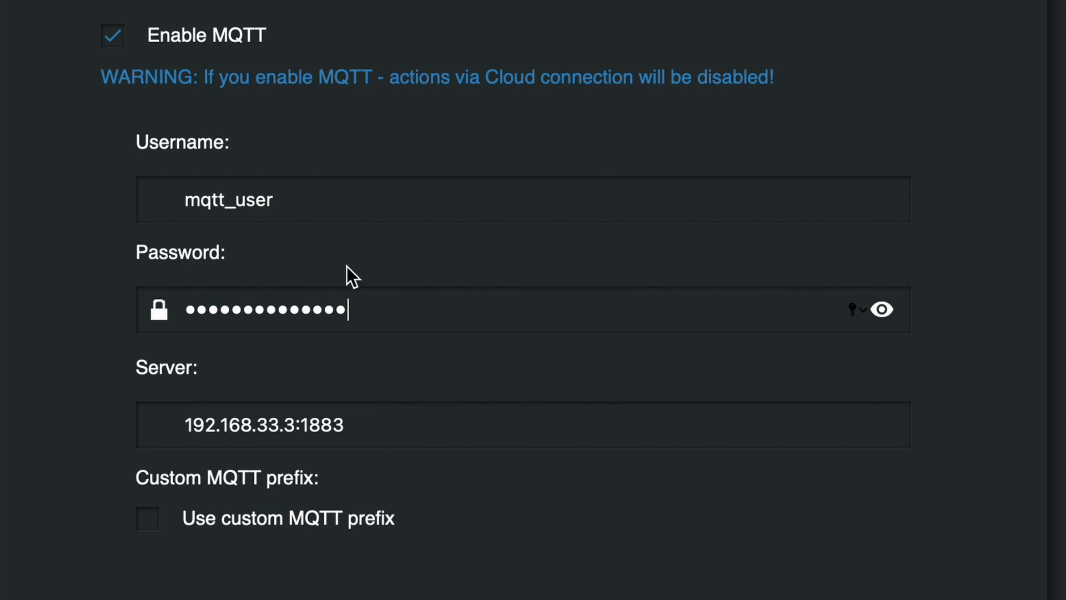
{"action": "left_click_drag", "start_coordinate": [378, 427], "coordinate": [171, 420]}
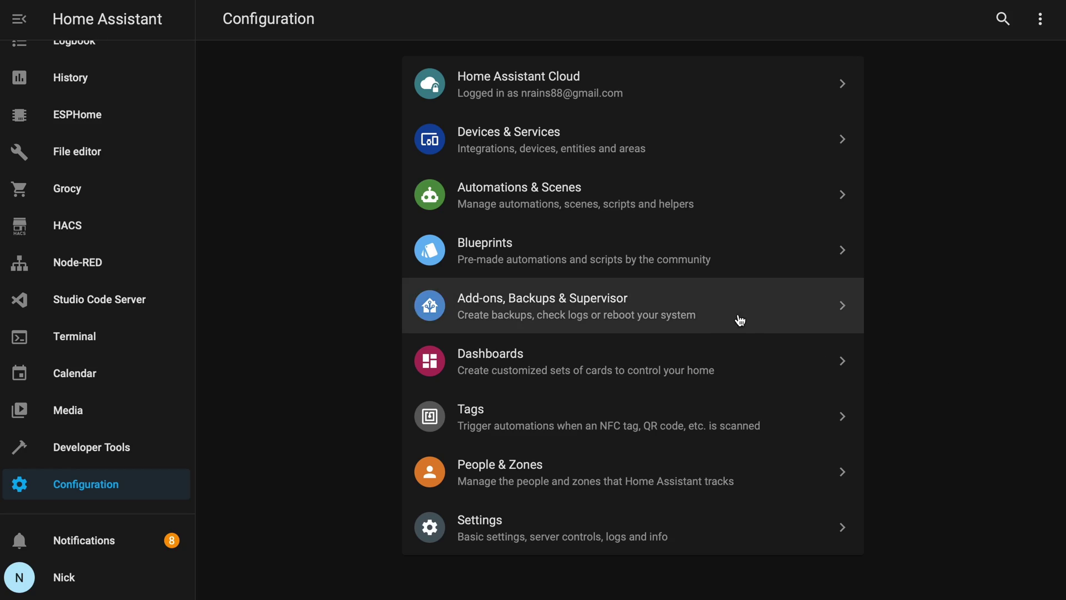
Step: Select Home Assistant's host IP address 192.168.1.2 on the Supervisor System page
{"action": "left_click", "coordinate": [740, 319]}
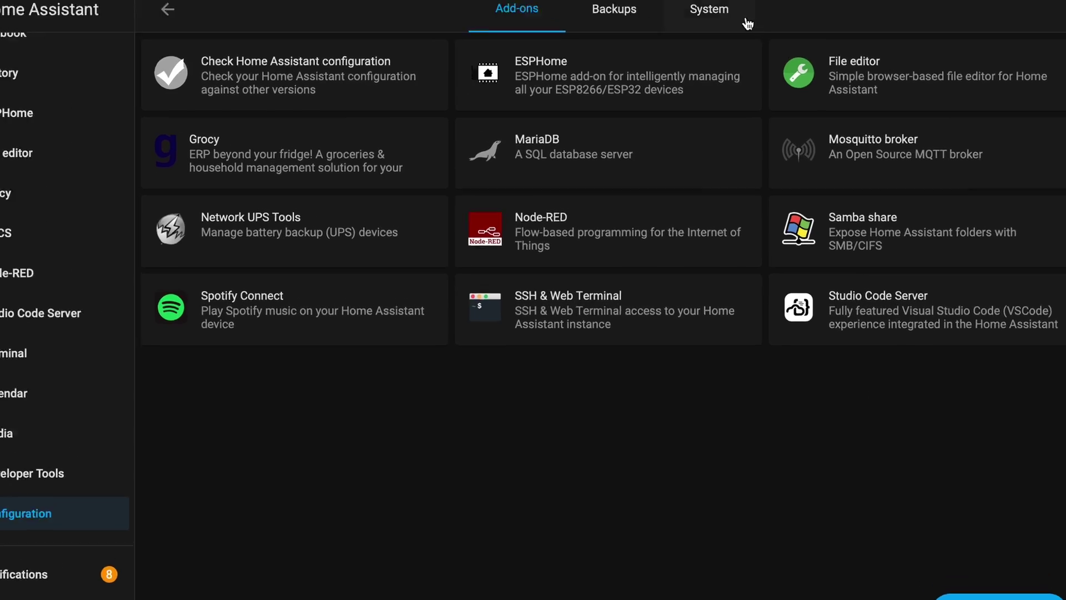
{"action": "left_click", "coordinate": [726, 18]}
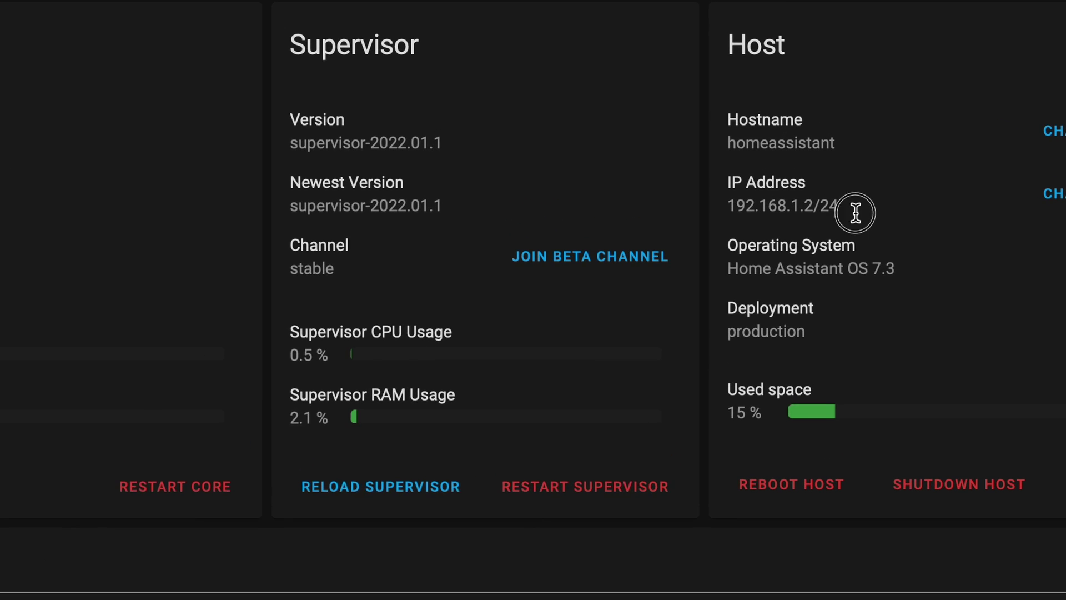
{"action": "left_click_drag", "start_coordinate": [852, 203], "coordinate": [716, 211]}
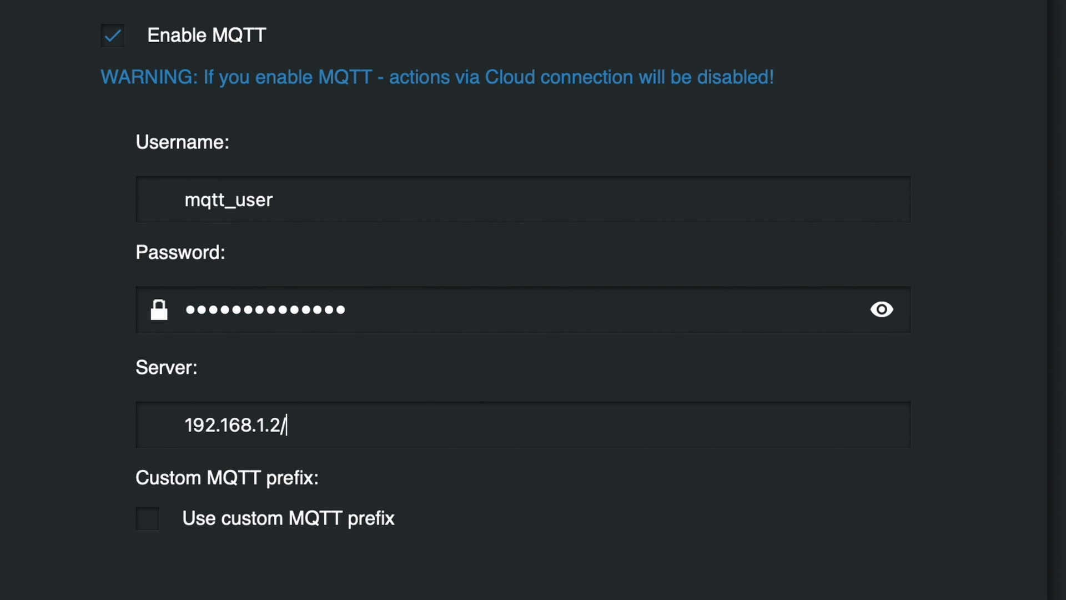
Step: Complete the MQTT server as 192.168.1.2:1883, choose Max QoS 1, and save
{"action": "type", "text": "1883"}
{"action": "scroll", "coordinate": [479, 510], "scroll_direction": "down", "scroll_amount": 5}
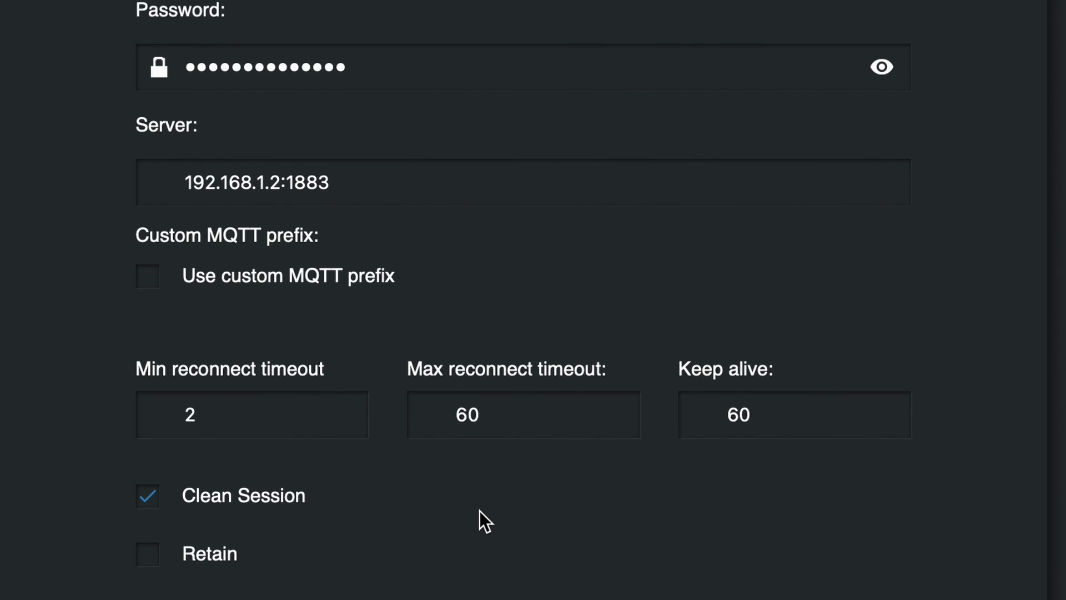
{"action": "scroll", "coordinate": [479, 511], "scroll_direction": "down", "scroll_amount": 4}
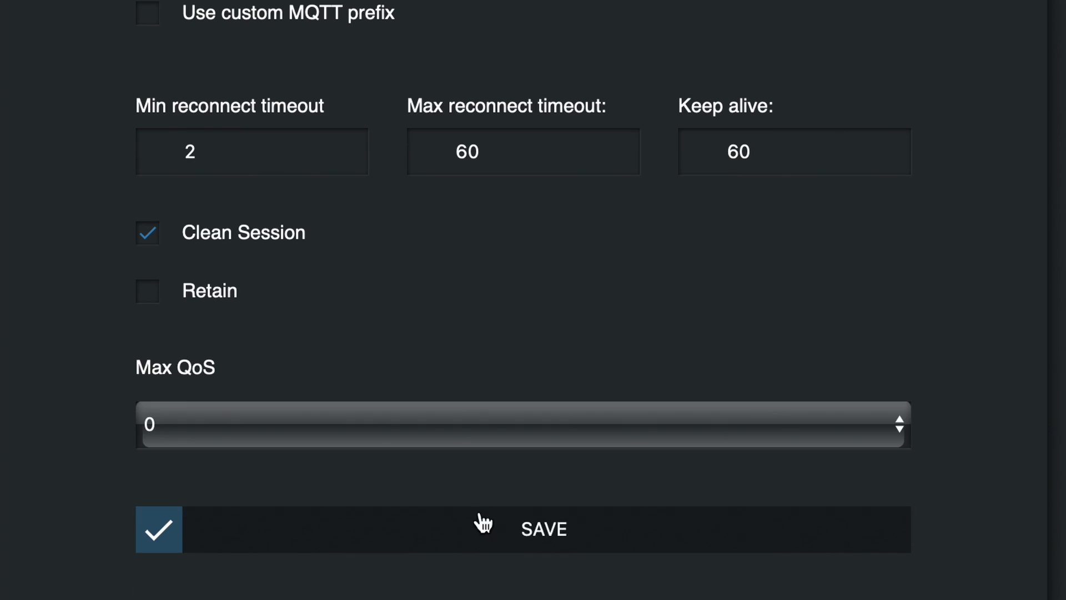
{"action": "left_click", "coordinate": [461, 441]}
{"action": "left_click", "coordinate": [406, 459]}
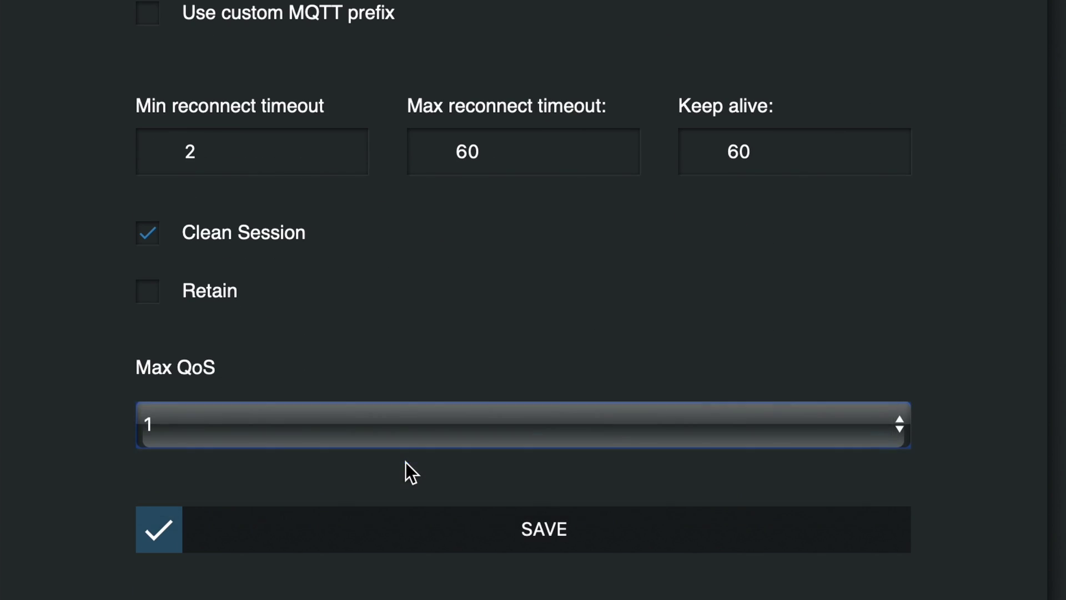
{"action": "left_click", "coordinate": [486, 547]}
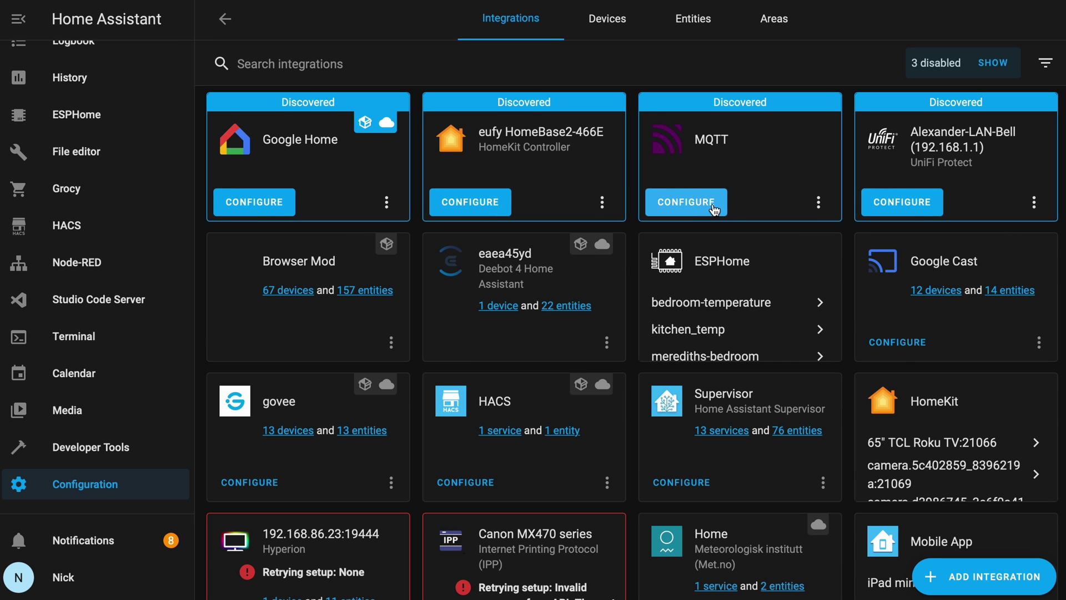
Step: Configure the discovered MQTT integration to use the Mosquitto broker add-on
{"action": "left_click", "coordinate": [714, 207]}
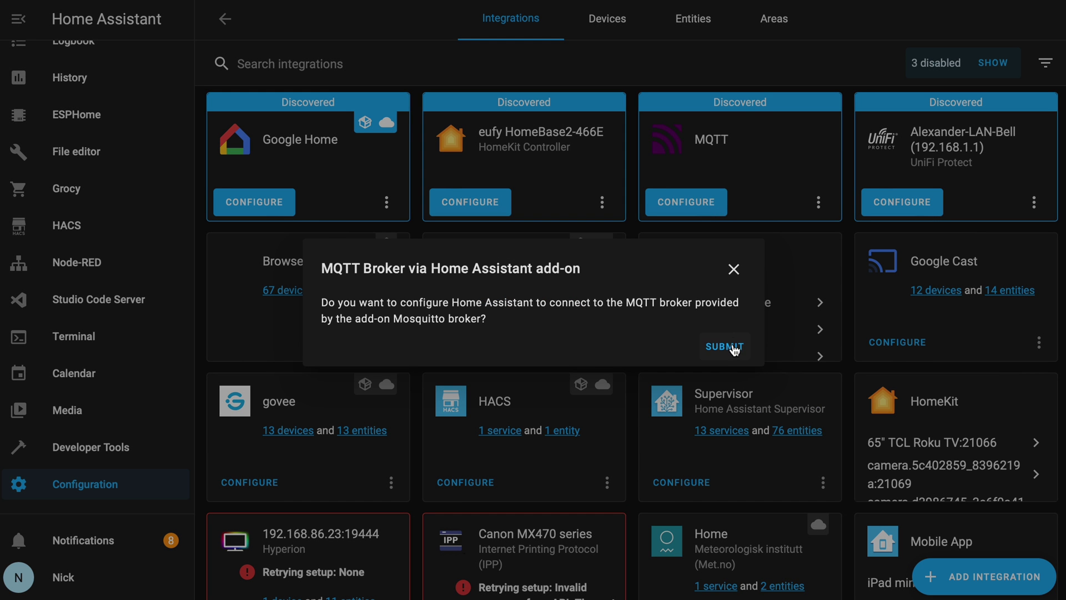
{"action": "left_click", "coordinate": [725, 347]}
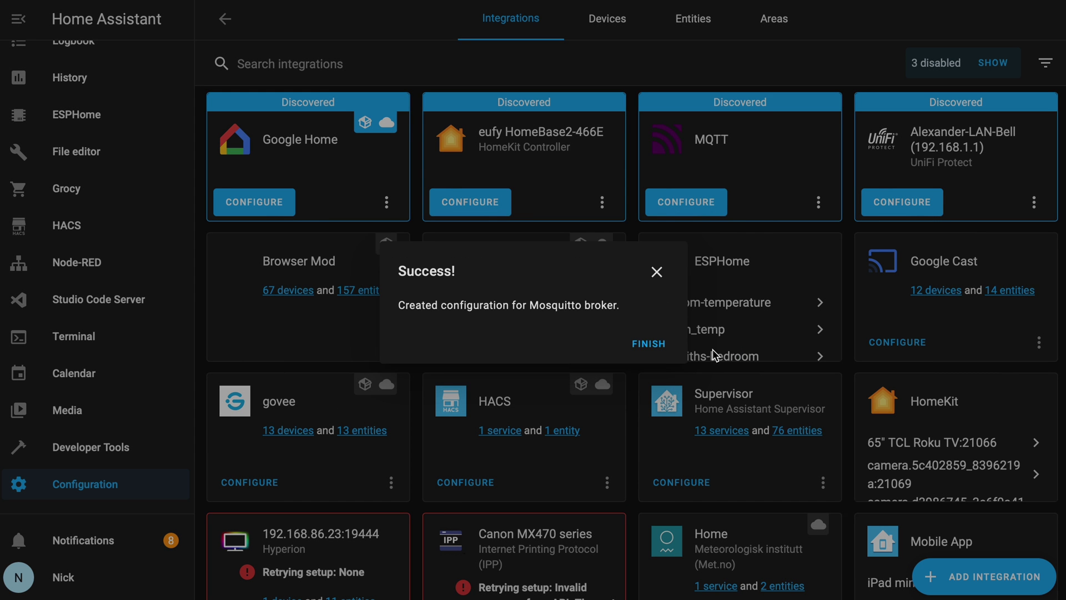
{"action": "left_click", "coordinate": [647, 343]}
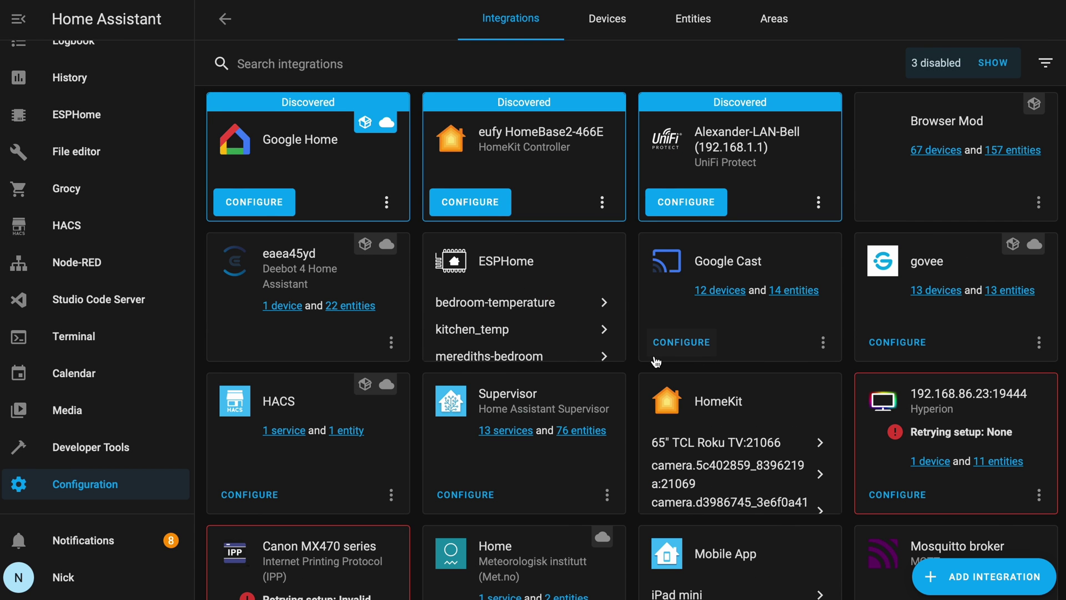
{"action": "scroll", "coordinate": [656, 360], "scroll_direction": "down", "scroll_amount": 4}
Step: Listen on topic shellies/# and publish 'announce' to shellies/command
{"action": "left_click", "coordinate": [895, 477]}
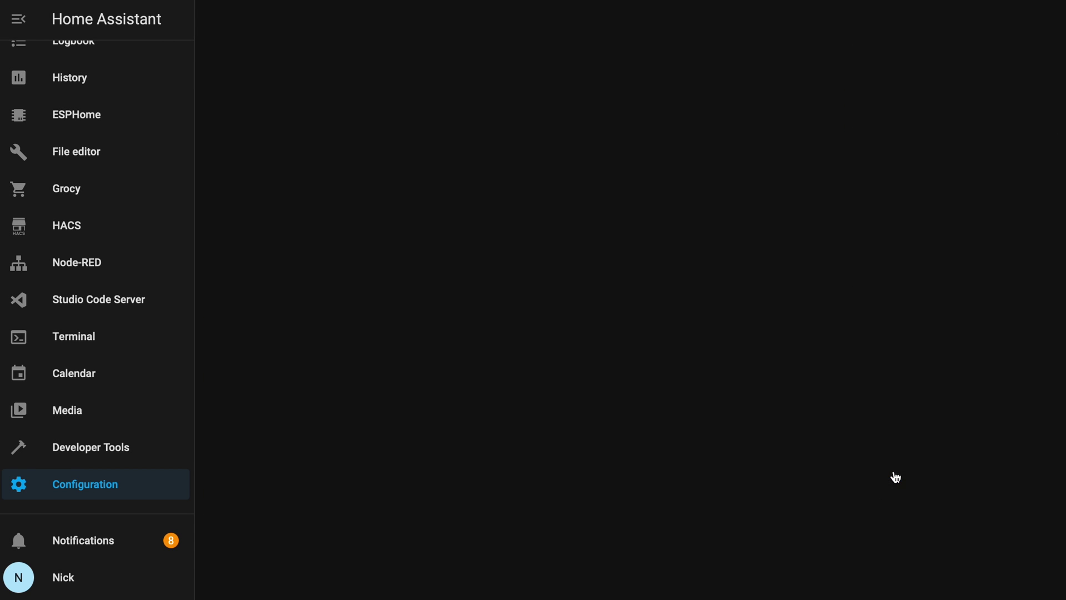
{"action": "left_click", "coordinate": [490, 463]}
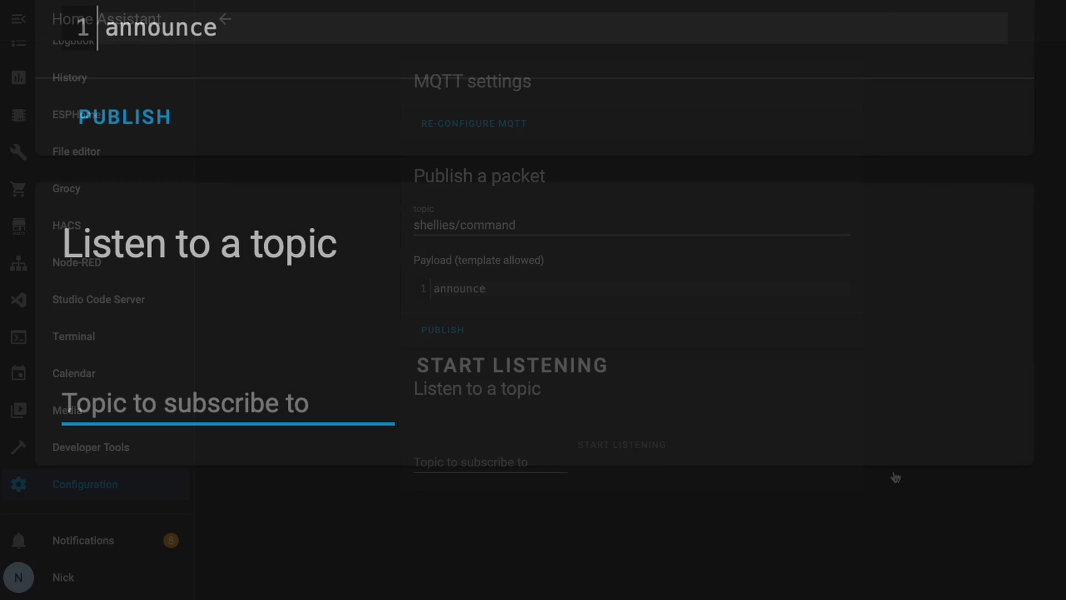
{"action": "type", "text": "shellies/#"}
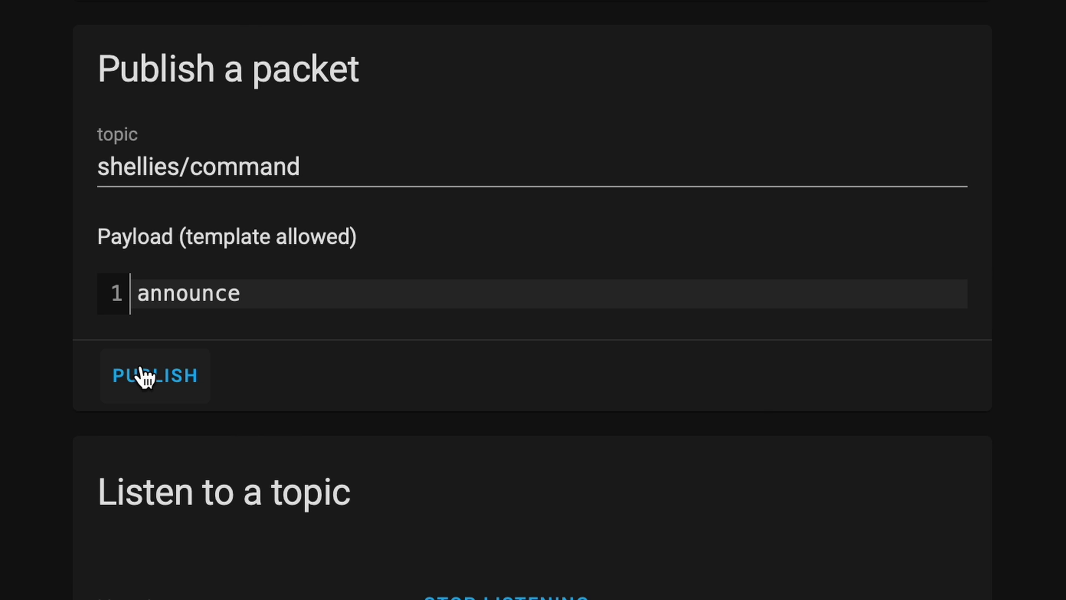
{"action": "left_click", "coordinate": [145, 377]}
Step: Stop listening and select the switch id shellyswitch25-E8DB84D6F1B6 from the announce message
{"action": "scroll", "coordinate": [890, 516], "scroll_direction": "down", "scroll_amount": 3}
{"action": "left_click", "coordinate": [595, 340]}
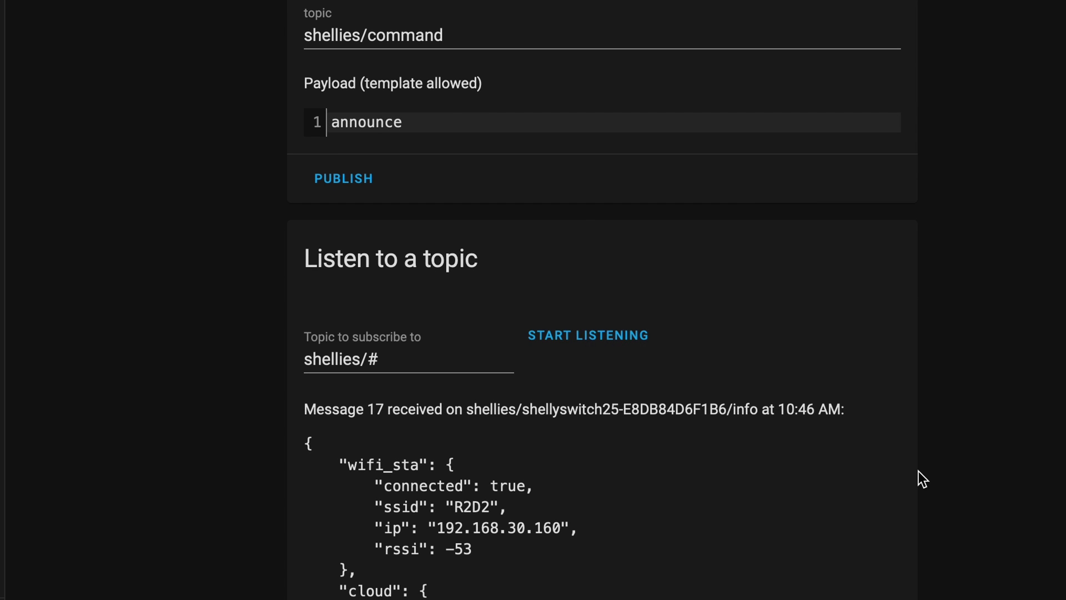
{"action": "scroll", "coordinate": [918, 470], "scroll_direction": "down", "scroll_amount": 4}
{"action": "scroll", "coordinate": [918, 471], "scroll_direction": "down", "scroll_amount": 20}
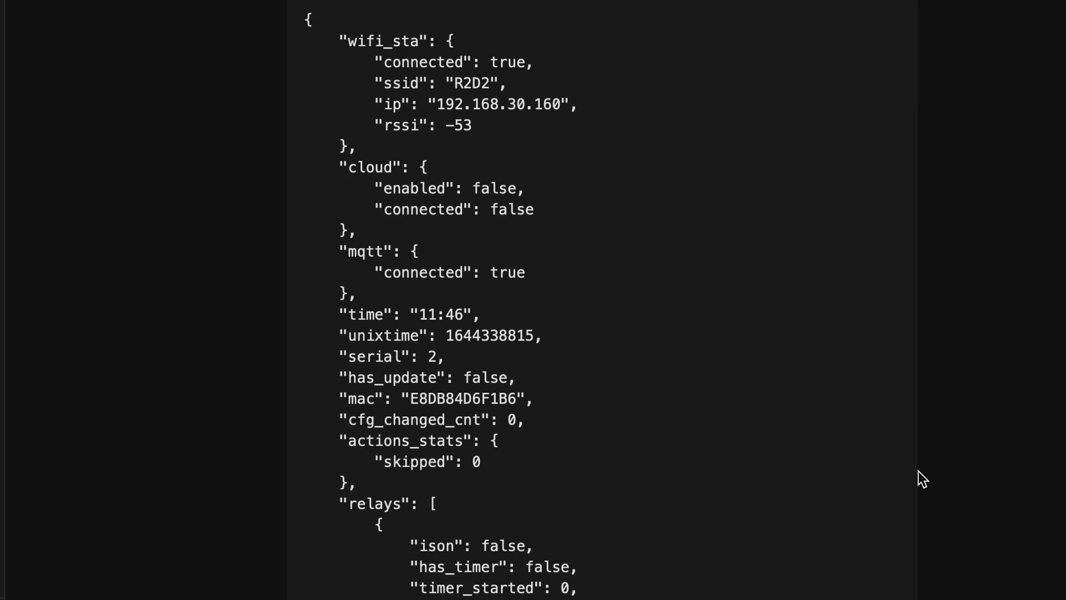
{"action": "scroll", "coordinate": [918, 470], "scroll_direction": "down", "scroll_amount": 20}
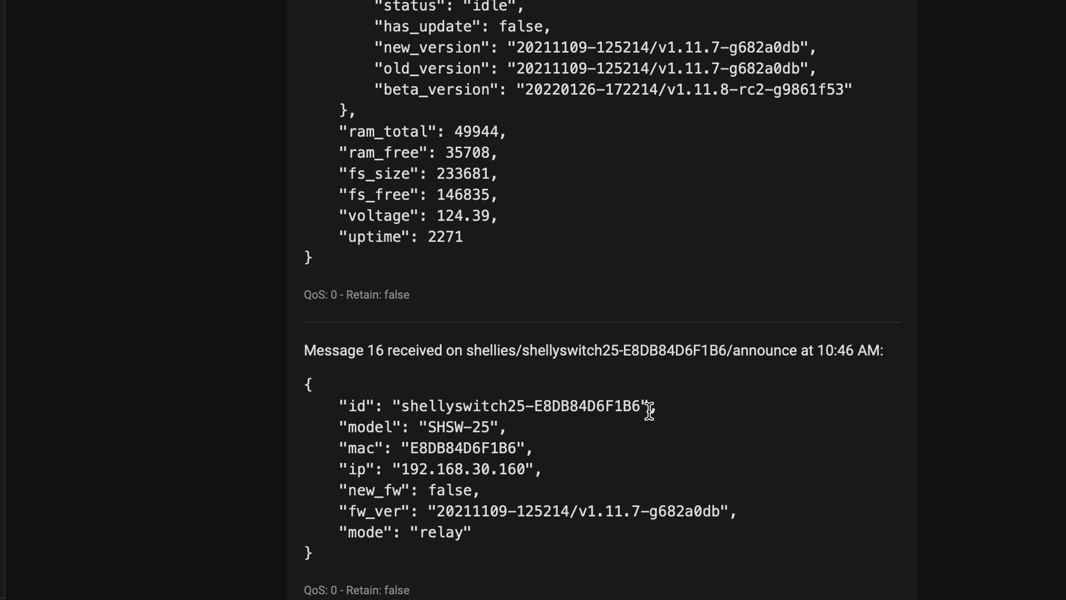
{"action": "left_click_drag", "start_coordinate": [642, 410], "coordinate": [400, 410]}
{"action": "key", "text": "ctrl+c"}
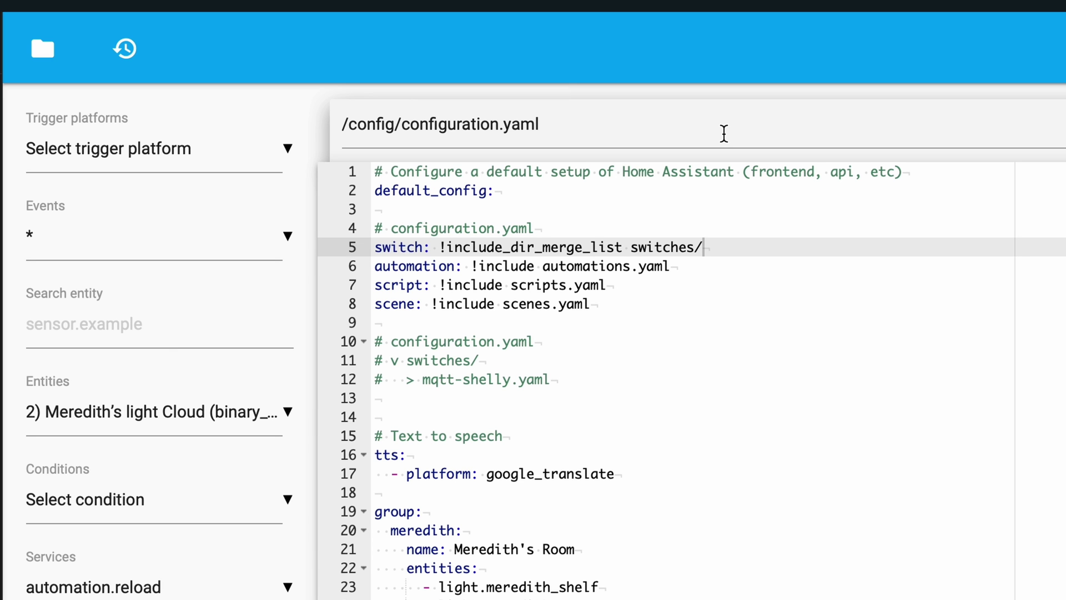
Step: Open configuration.yaml from the File editor's config/ list
{"action": "left_click", "coordinate": [65, 51]}
{"action": "left_click", "coordinate": [207, 544]}
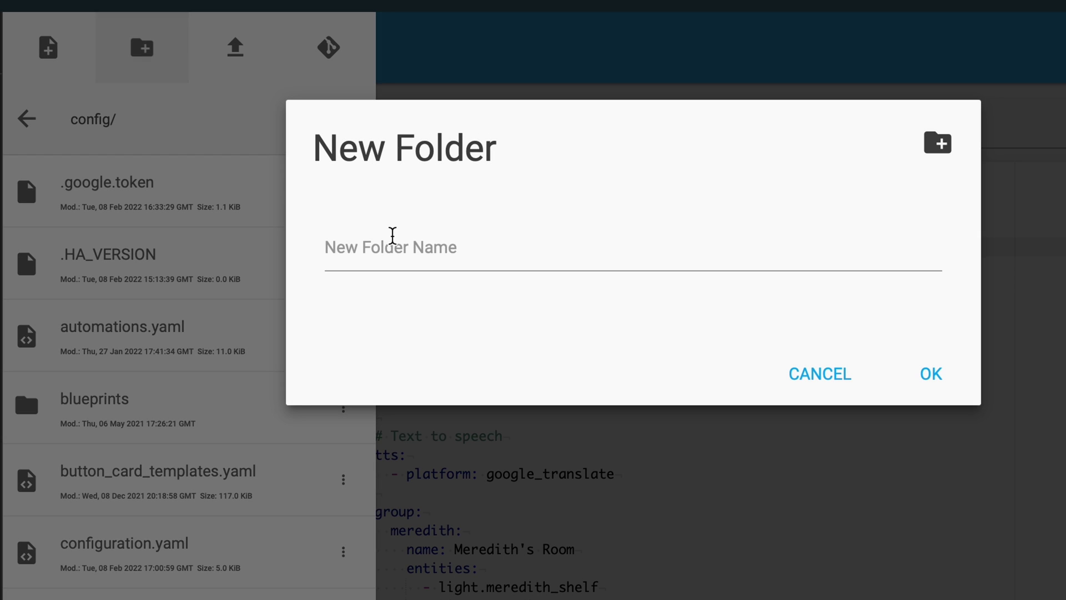
Step: Create a switches folder in config/ and open it
{"action": "left_click", "coordinate": [393, 251]}
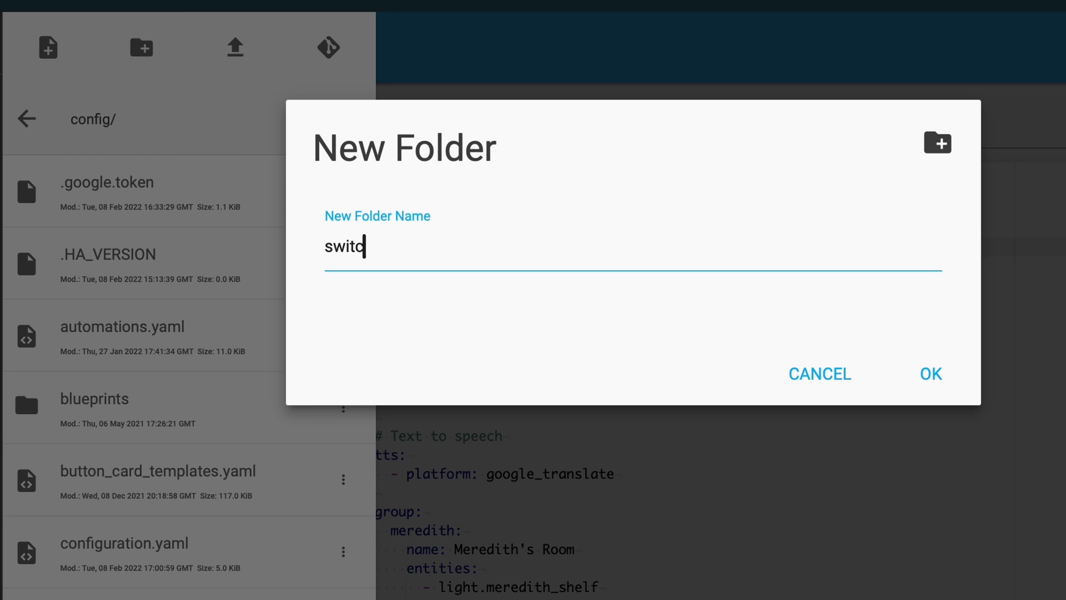
{"action": "left_click", "coordinate": [930, 373]}
{"action": "scroll", "coordinate": [319, 494], "scroll_direction": "down", "scroll_amount": 15}
{"action": "left_click", "coordinate": [255, 511]}
Step: Create a new file named mqtt-shelly.yaml in the switches folder
{"action": "left_click", "coordinate": [90, 63]}
{"action": "left_click", "coordinate": [414, 254]}
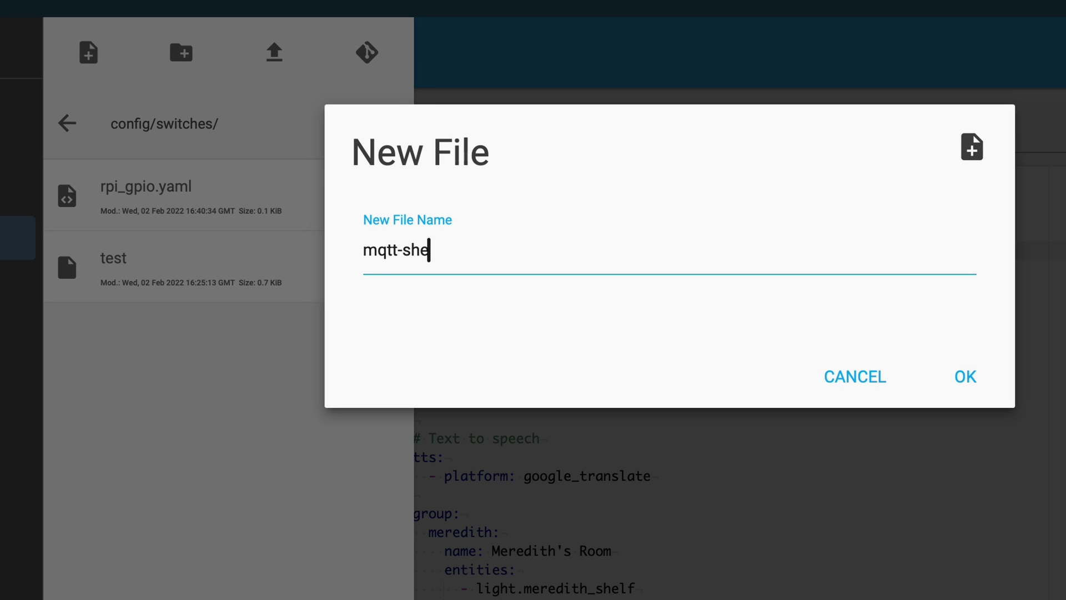
{"action": "type", "text": "mqtt-shelly.yaml"}
{"action": "key", "text": "Return"}
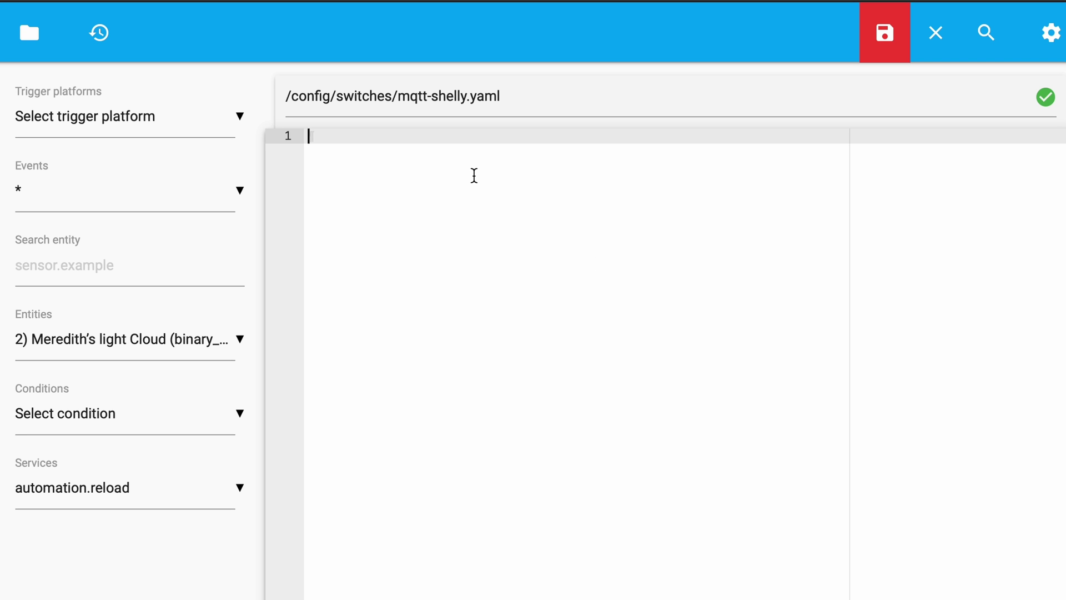
Step: Paste the Shelly device ID on line 1, followed by two copies of the MQTT switch template
{"action": "key", "text": "ctrl+v"}
{"action": "key", "text": "Return"}
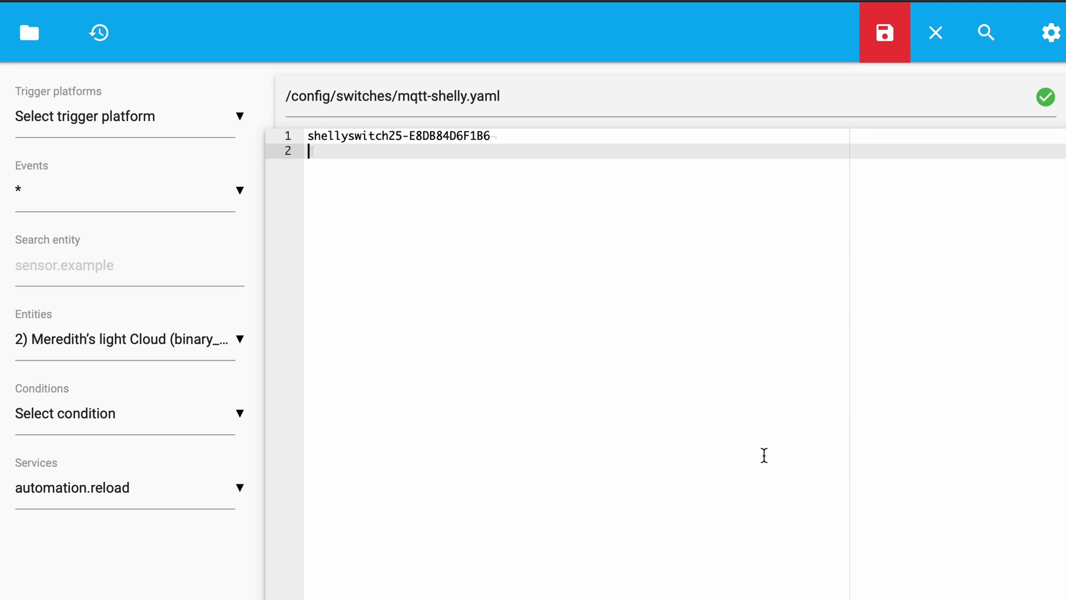
{"action": "type", "text": "- platform: mqtt   name: \"Change-Me\"   unique_id: \"change_me\"   payload_on: \"on\"   payload_off: \"off\"   qos: 1   state_topic: \"shellies/CHANGEME/relay/0\"   command_topic: \"shellies/CHANGEME/relay/0/command\"   json_attributes_topic: \"shellies/CHANGEME/info\""}
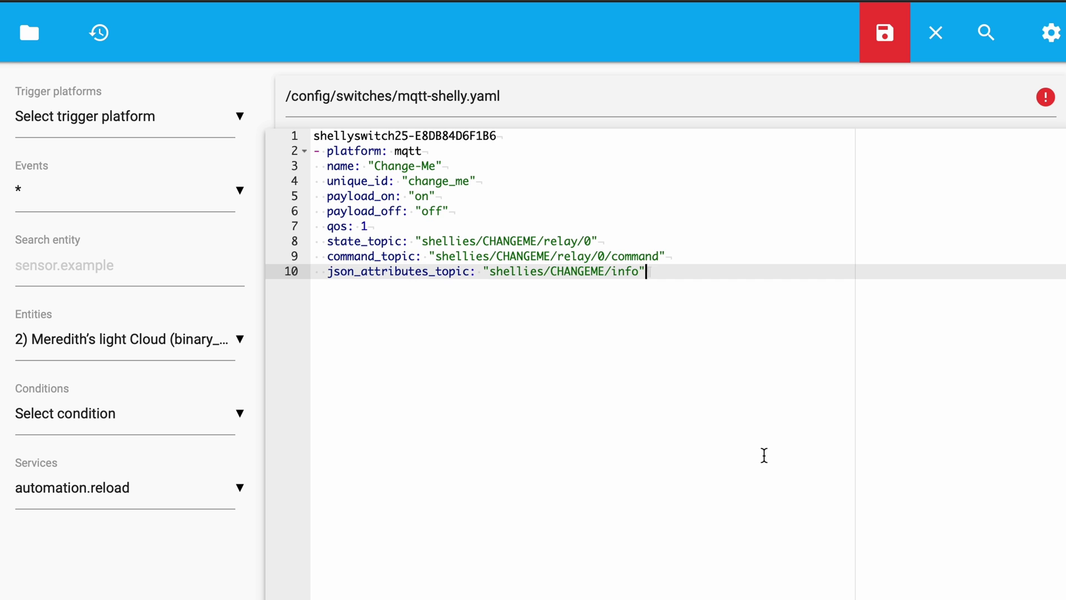
{"action": "key", "text": "Return"}
{"action": "key", "text": "BackSpace"}
{"action": "type", "text": "- platform: mqtt   name: \"Change-Me\"   unique_id: \"change_me\"   payload_on: \"on\"   payload_off: \"off\"   qos: 1   state_topic: \"shellies/CHANGEME/relay/0\"   command_topic: \"shellies/CHANGEME/relay/0/command\"   json_attributes_topic: \"shellies/CHANGEME/info\""}
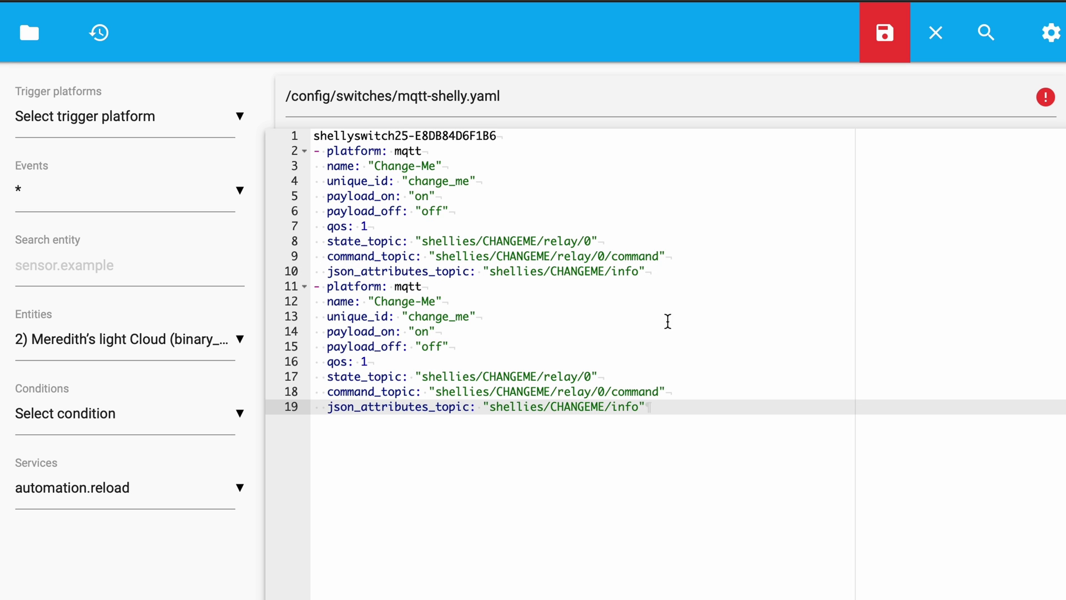
Step: Change relay/0 to relay/1 in the second entry's state and command topics
{"action": "left_click", "coordinate": [592, 376]}
{"action": "key", "text": "BackSpace"}
{"action": "type", "text": "1"}
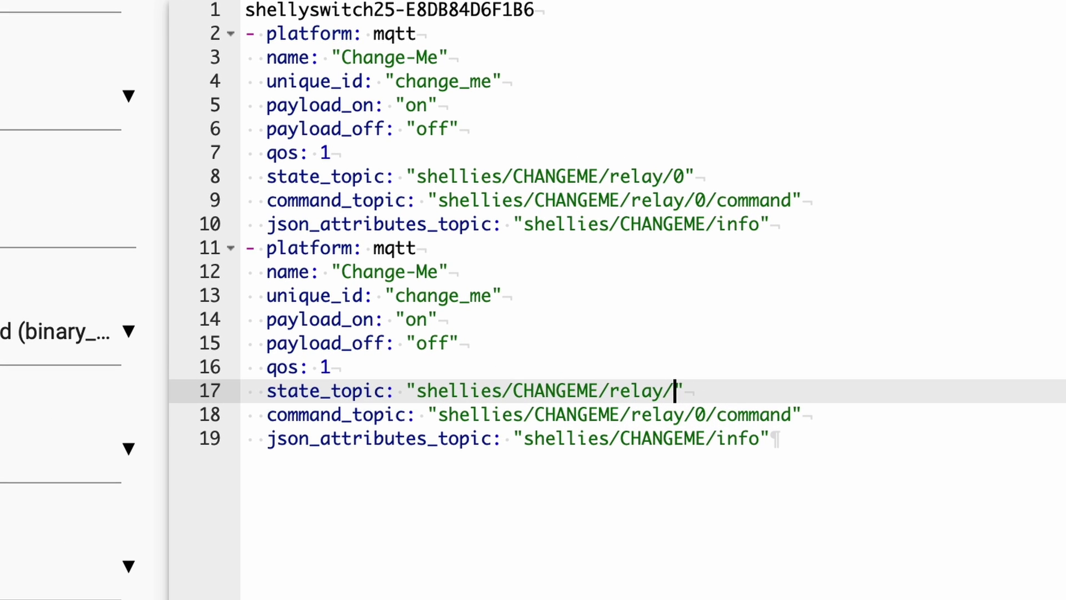
{"action": "left_click", "coordinate": [685, 414]}
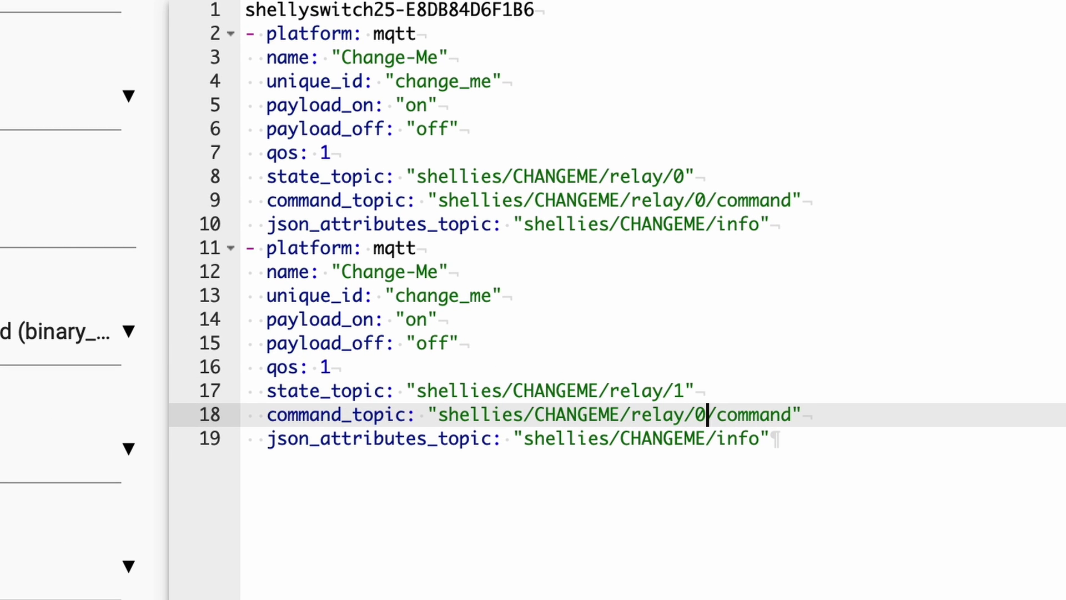
{"action": "key", "text": "BackSpace"}
{"action": "type", "text": "1"}
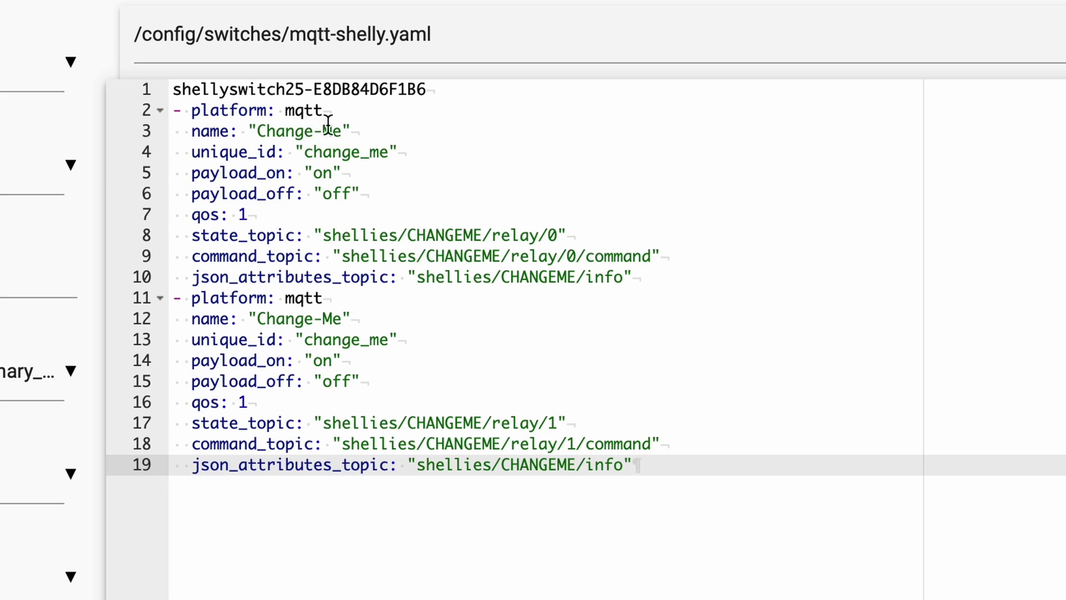
Step: Name the switches Living-Room-Fan and Living-Room-Spots and update their unique_id values
{"action": "left_click", "coordinate": [339, 131]}
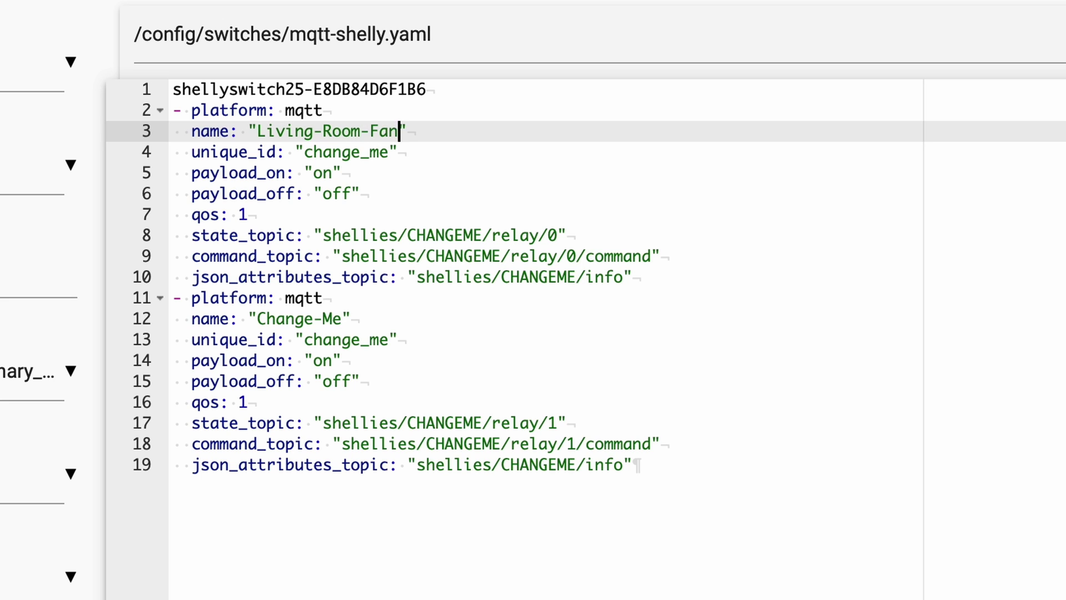
{"action": "left_click", "coordinate": [343, 319]}
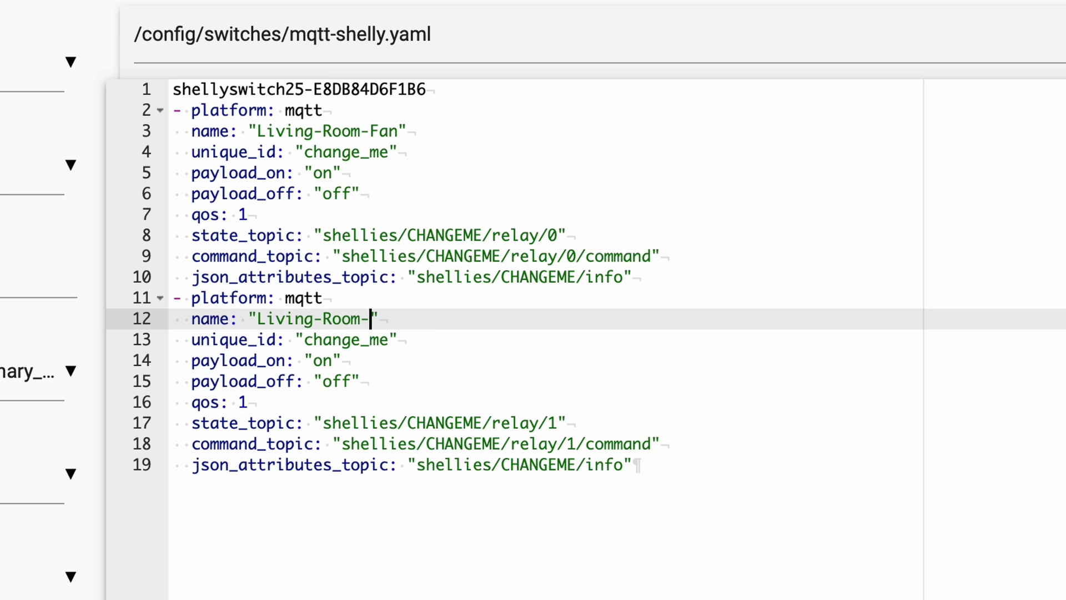
{"action": "left_click", "coordinate": [391, 152]}
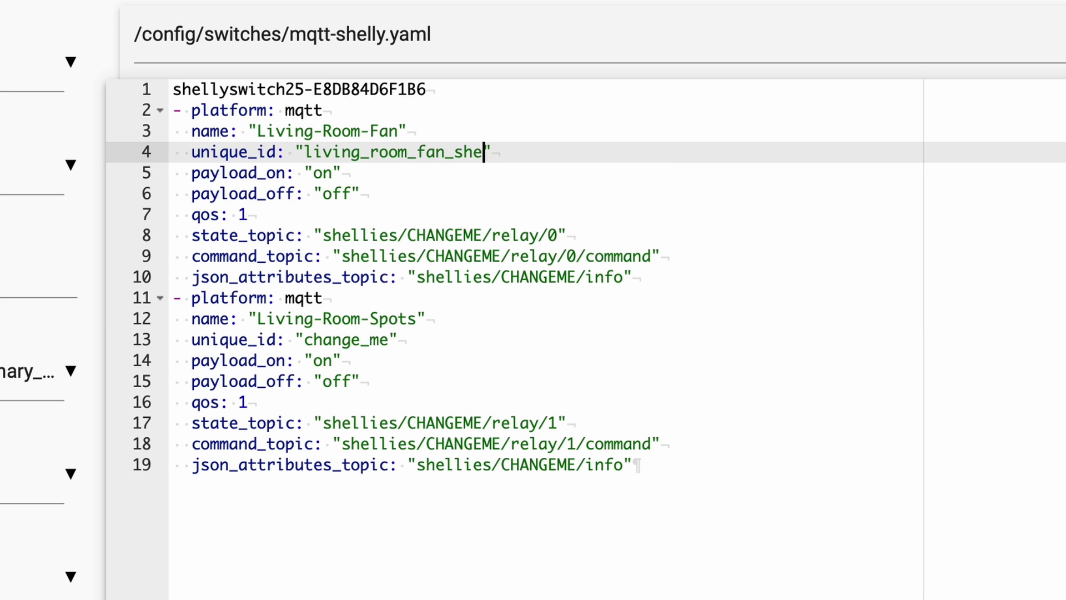
{"action": "left_click", "coordinate": [392, 345]}
{"action": "key", "text": "BackSpace"}
{"action": "key", "text": "BackSpace"}
{"action": "key", "text": "BackSpace"}
{"action": "key", "text": "BackSpace"}
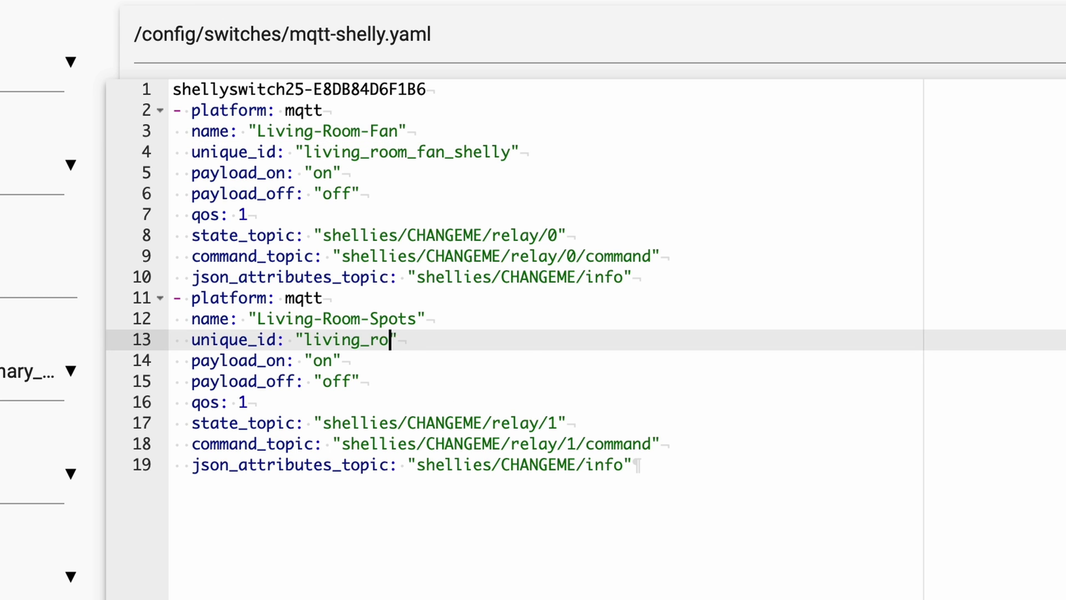
Step: Replace CHANGEME with the device ID in the first switch's state, command and info topics
{"action": "left_click_drag", "start_coordinate": [439, 90], "coordinate": [203, 78]}
{"action": "key", "text": "super+c"}
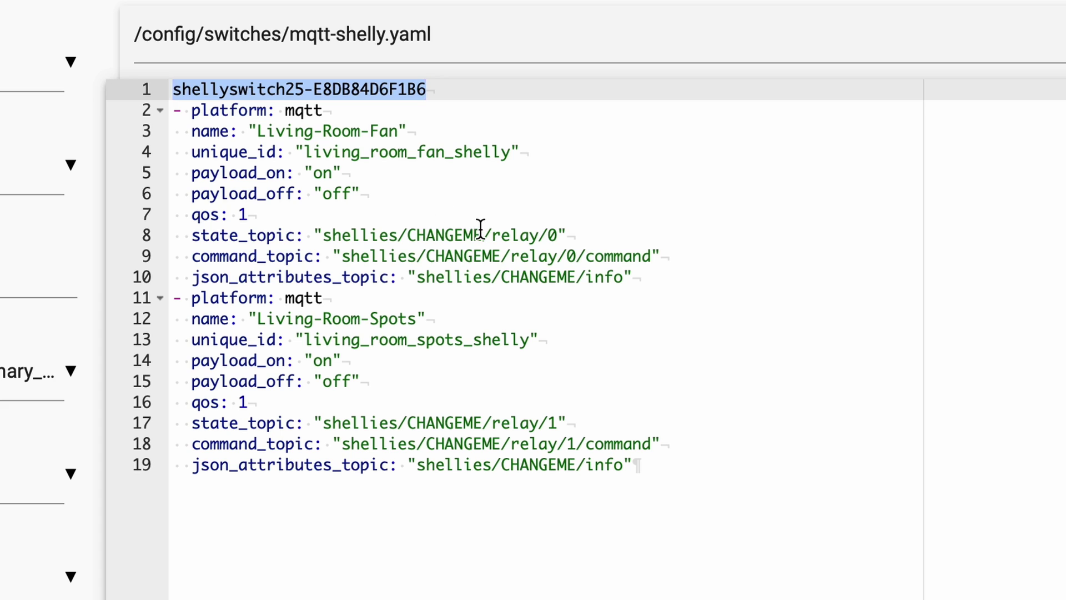
{"action": "double_click", "coordinate": [416, 236]}
{"action": "key", "text": "super+v"}
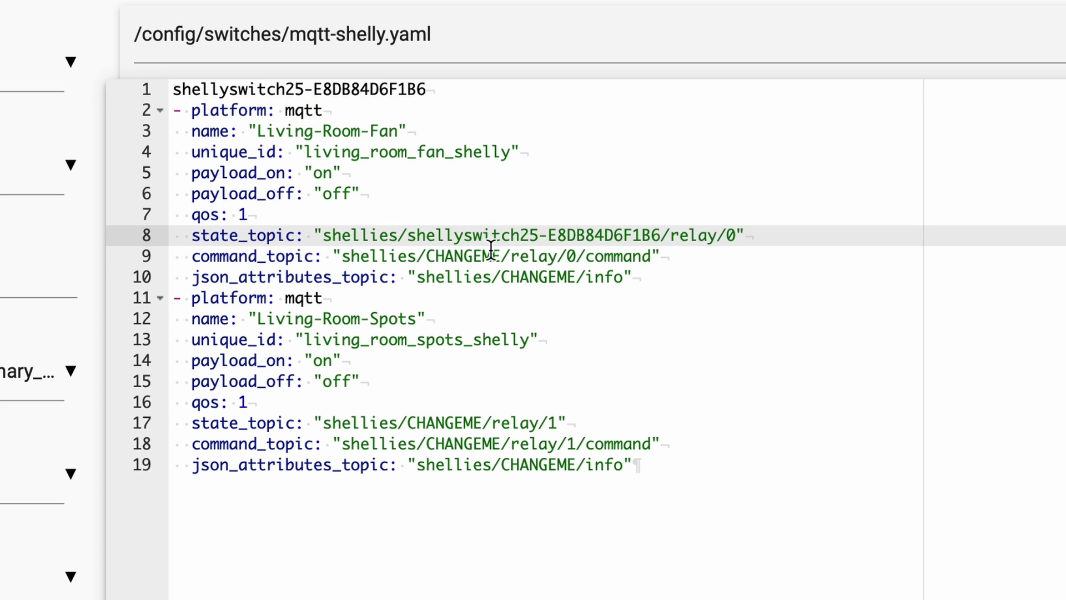
{"action": "double_click", "coordinate": [455, 257]}
{"action": "key", "text": "super+v"}
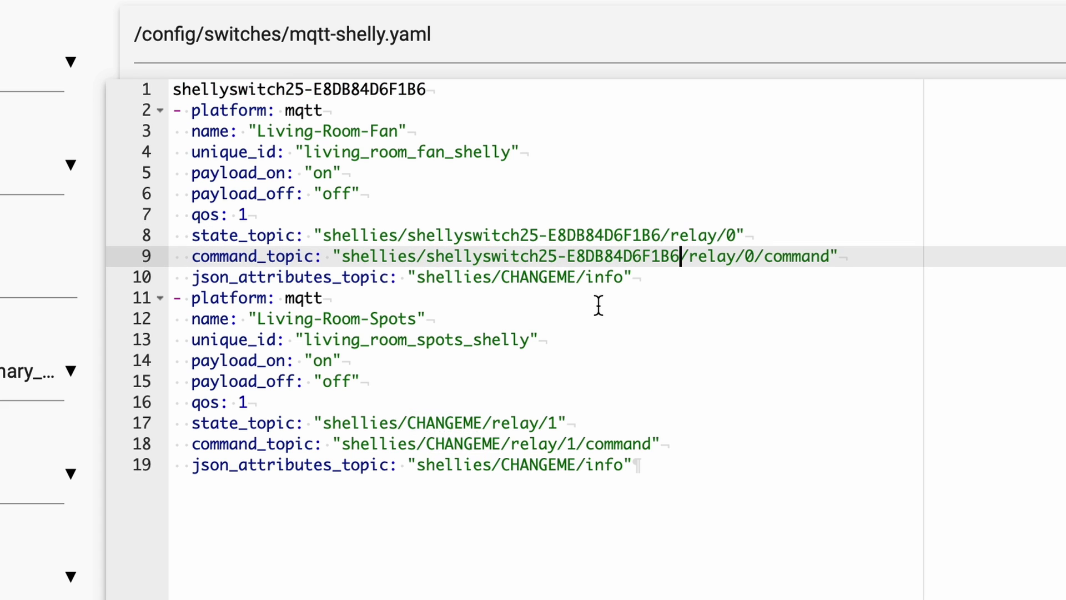
{"action": "double_click", "coordinate": [502, 281]}
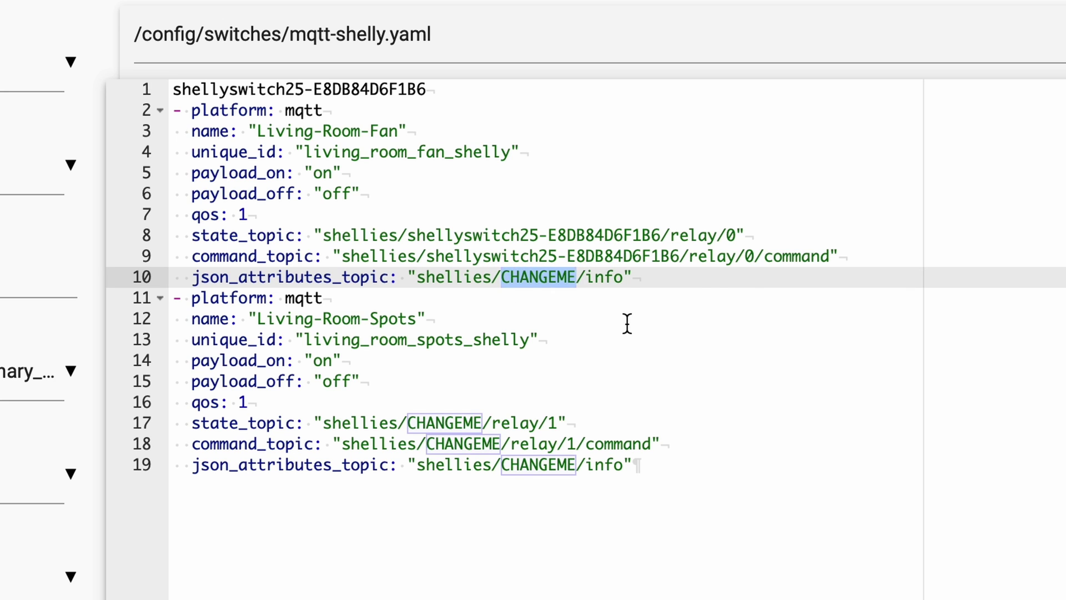
{"action": "key", "text": "super+v"}
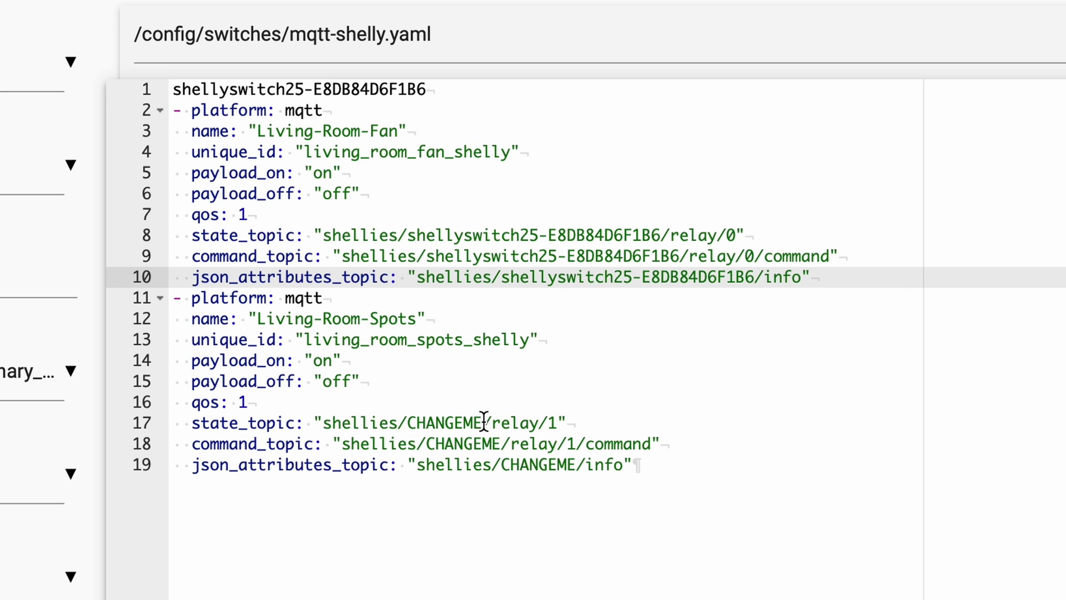
Step: Replace CHANGEME with the device ID in the second switch's state, command and info topics
{"action": "double_click", "coordinate": [431, 423]}
{"action": "key", "text": "super+v"}
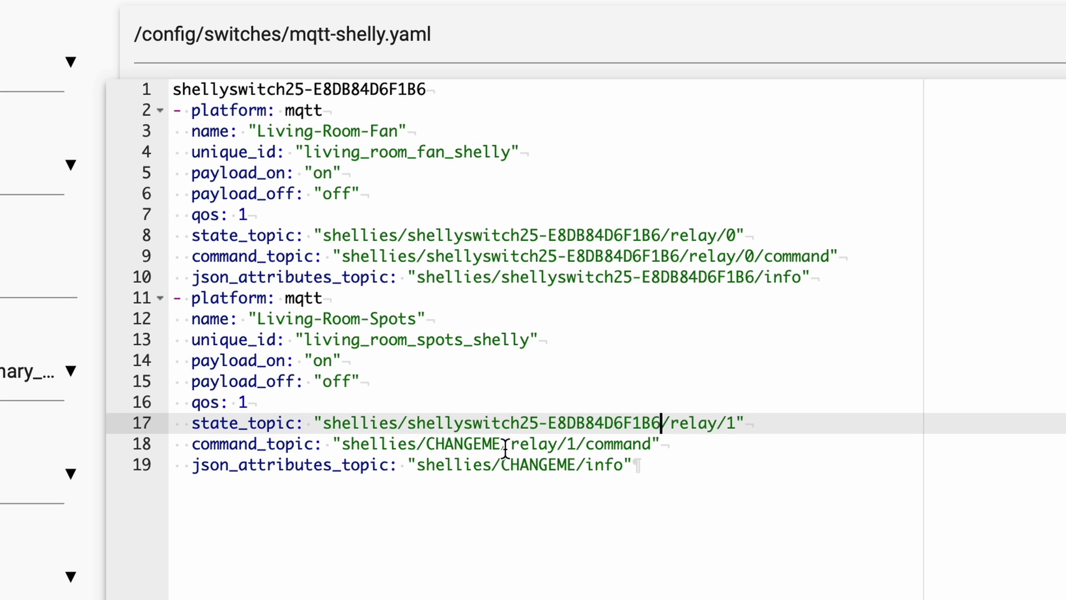
{"action": "double_click", "coordinate": [428, 444]}
{"action": "key", "text": "super+v"}
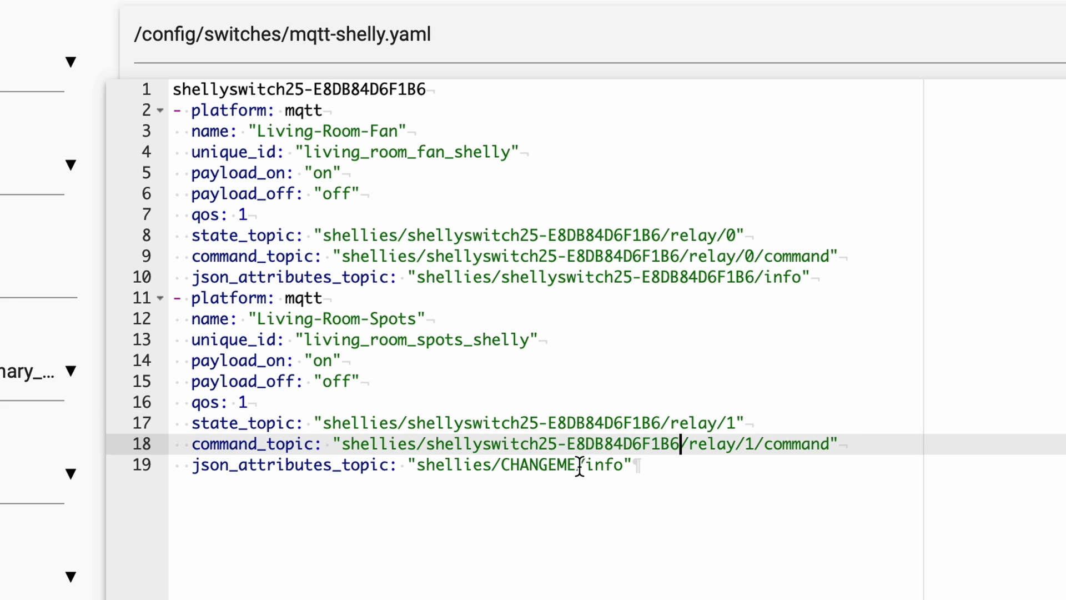
{"action": "double_click", "coordinate": [520, 465]}
{"action": "key", "text": "super+v"}
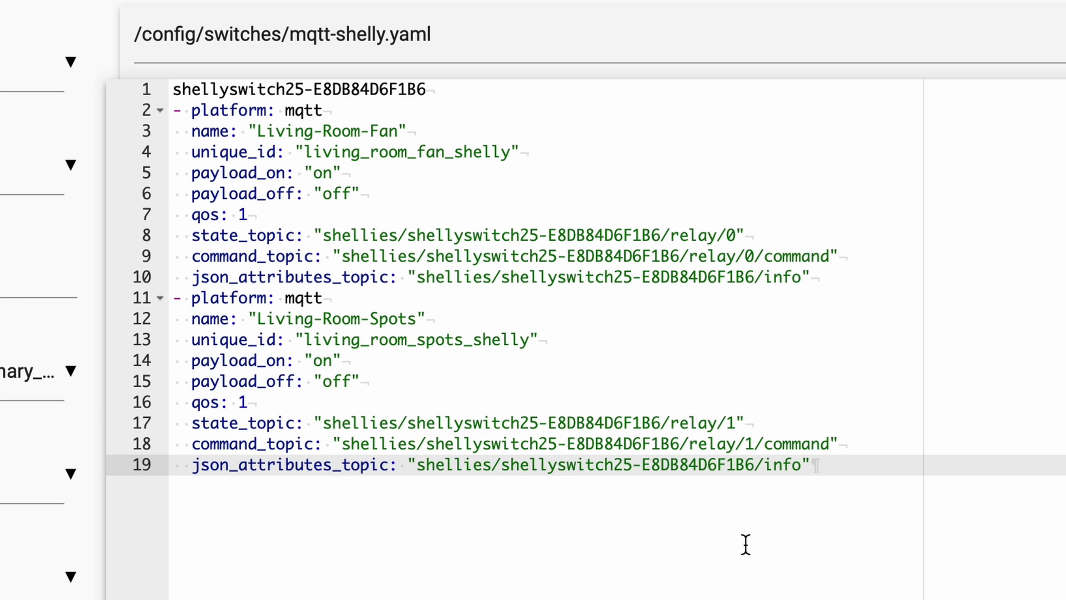
Step: Remove the device ID line from the top of mqtt-shelly.yaml
{"action": "left_click_drag", "start_coordinate": [434, 90], "coordinate": [153, 84]}
{"action": "key", "text": "super+x"}
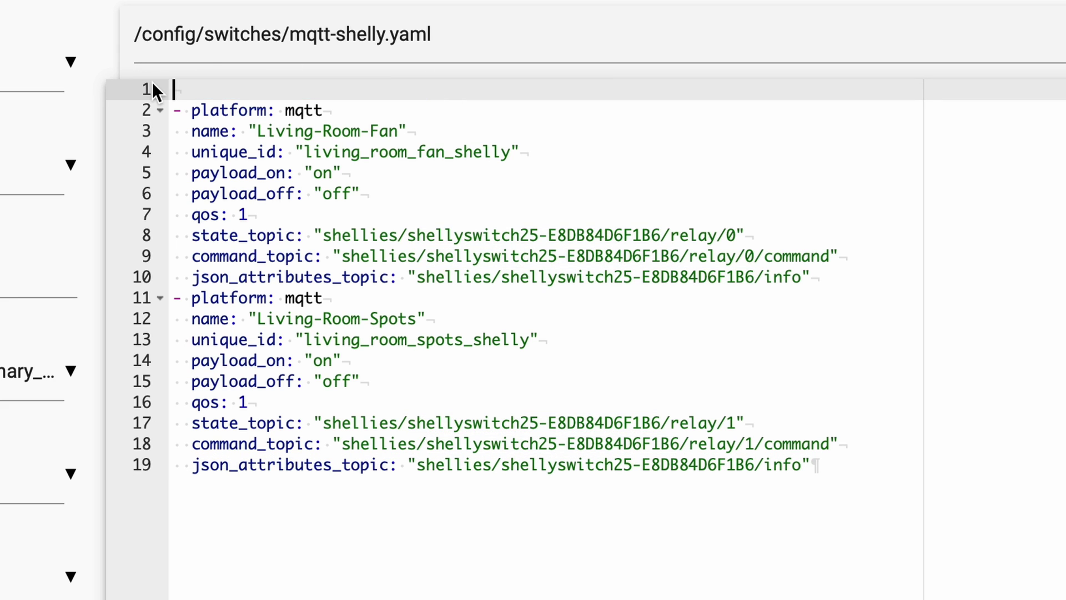
{"action": "key", "text": "Delete"}
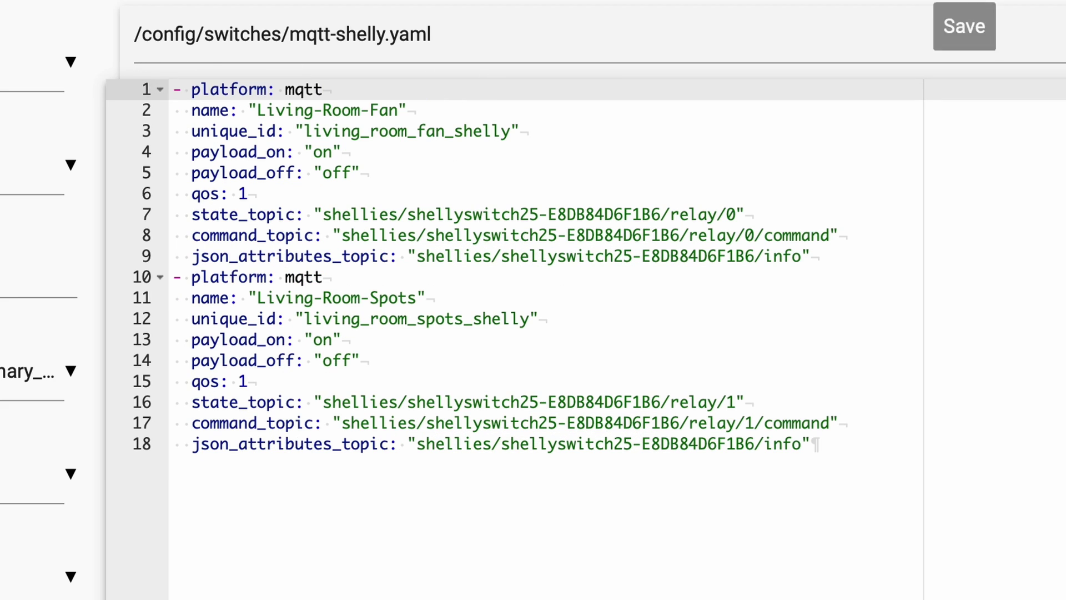
Step: Save mqtt-shelly.yaml, run Check Configuration in Server Controls, then restart the server
{"action": "left_click", "coordinate": [965, 29]}
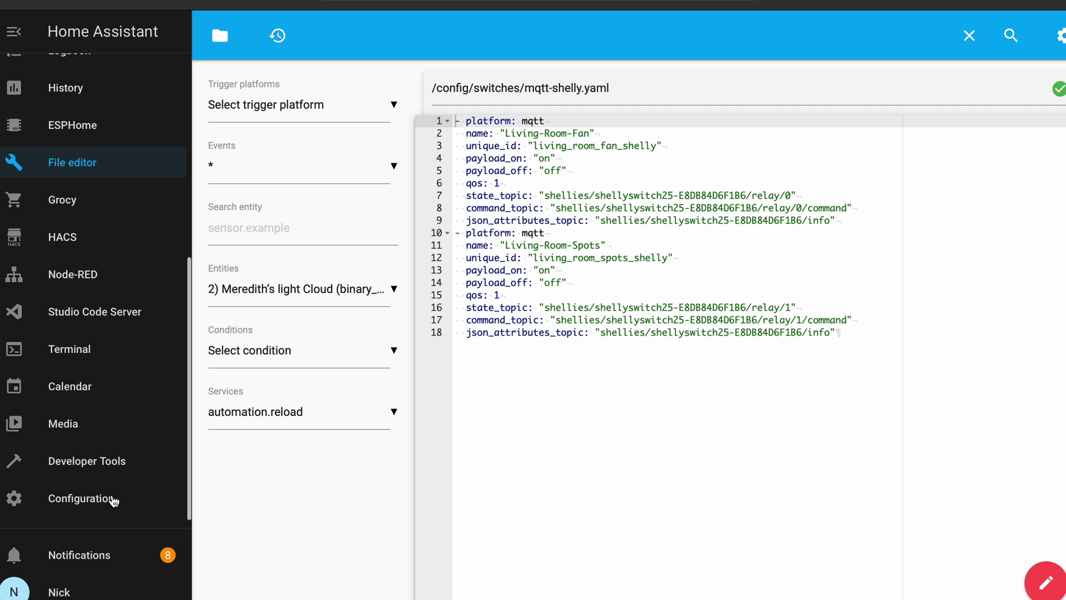
{"action": "left_click", "coordinate": [114, 500]}
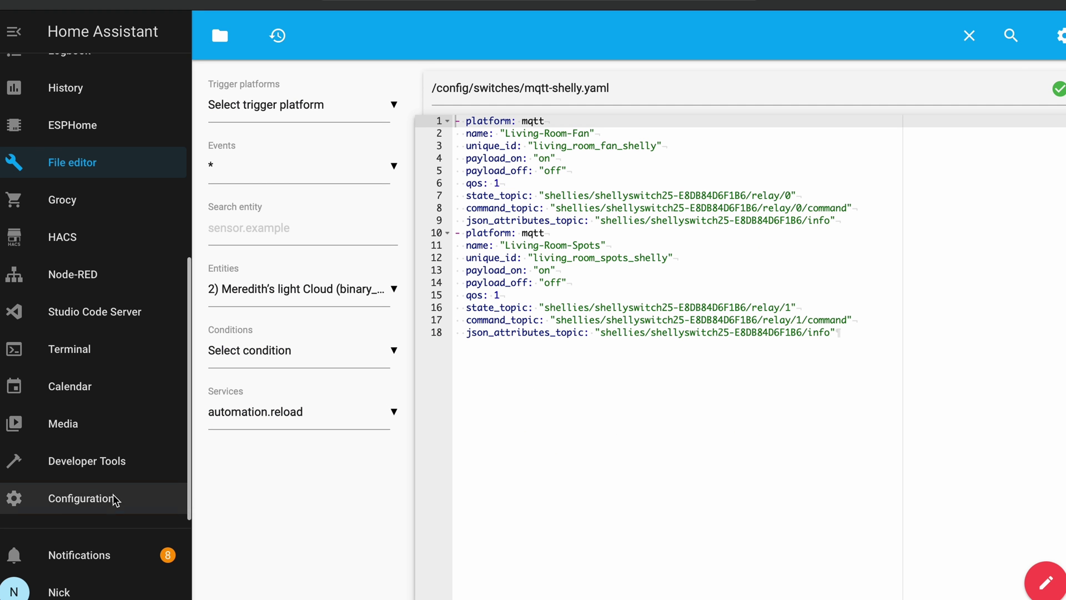
{"action": "left_click", "coordinate": [605, 547]}
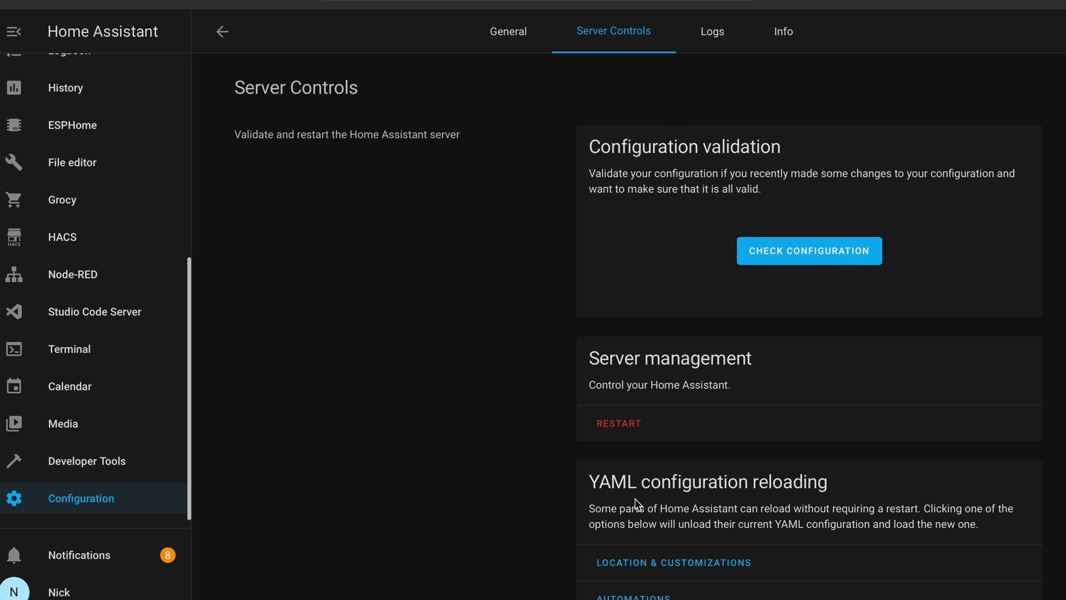
{"action": "left_click", "coordinate": [788, 253]}
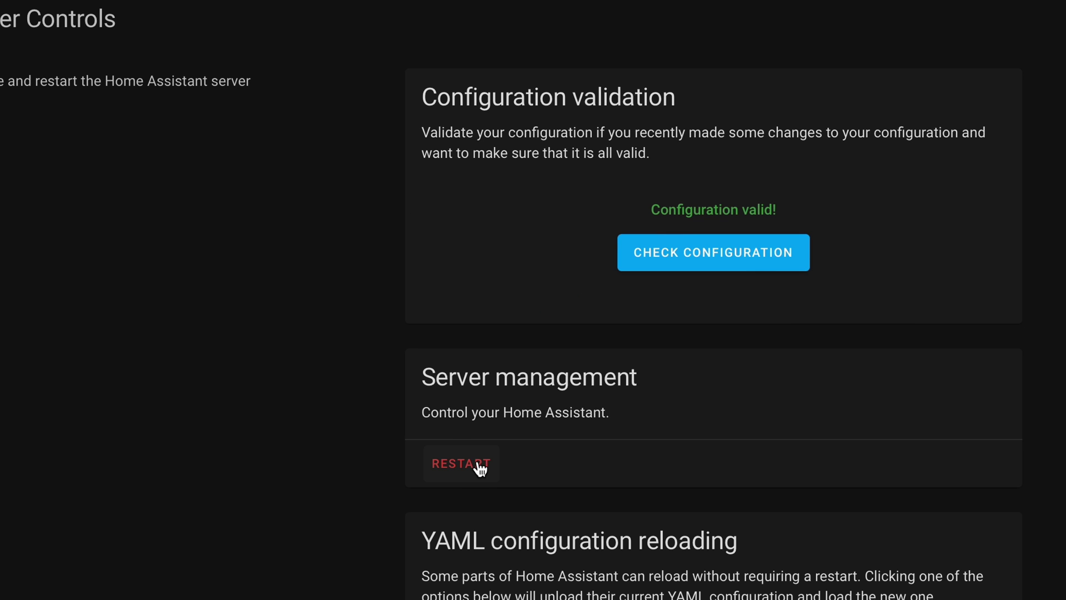
{"action": "left_click", "coordinate": [474, 463]}
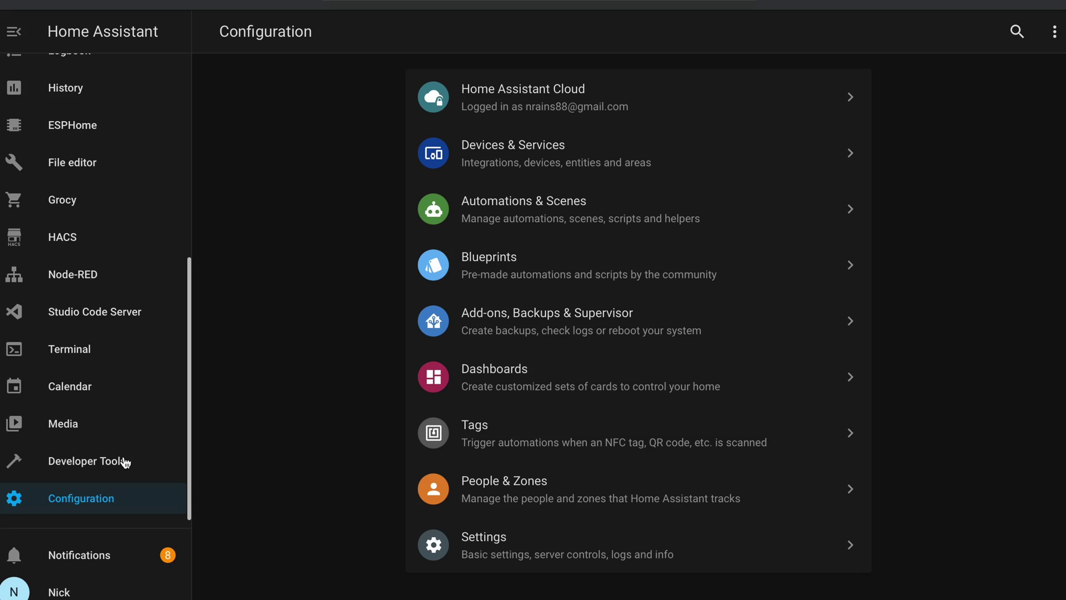
{"action": "left_click", "coordinate": [126, 462]}
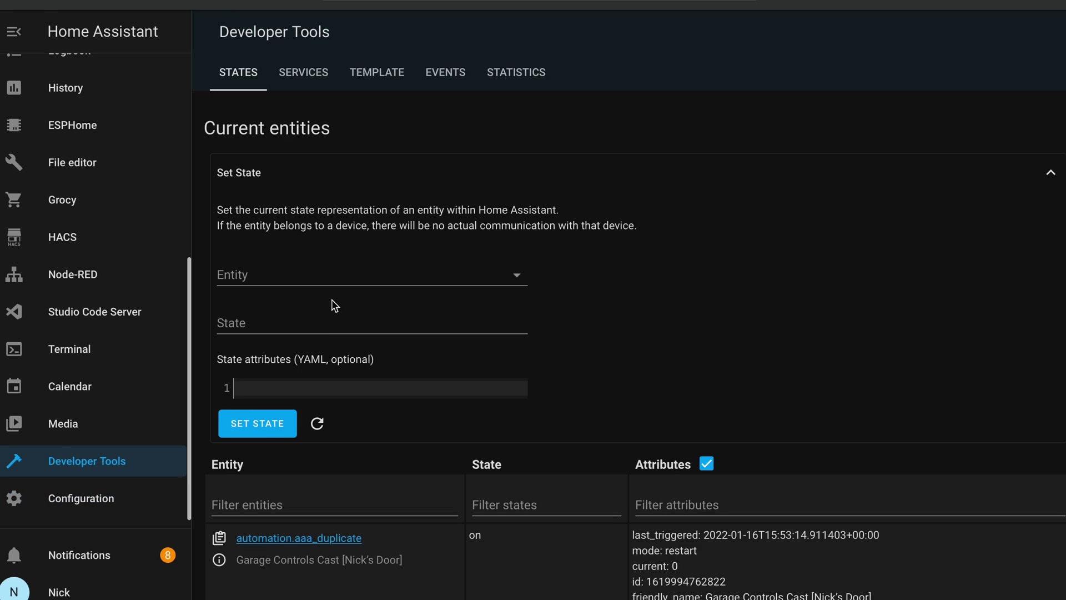
{"action": "left_click", "coordinate": [316, 269]}
{"action": "type", "text": "sw"}
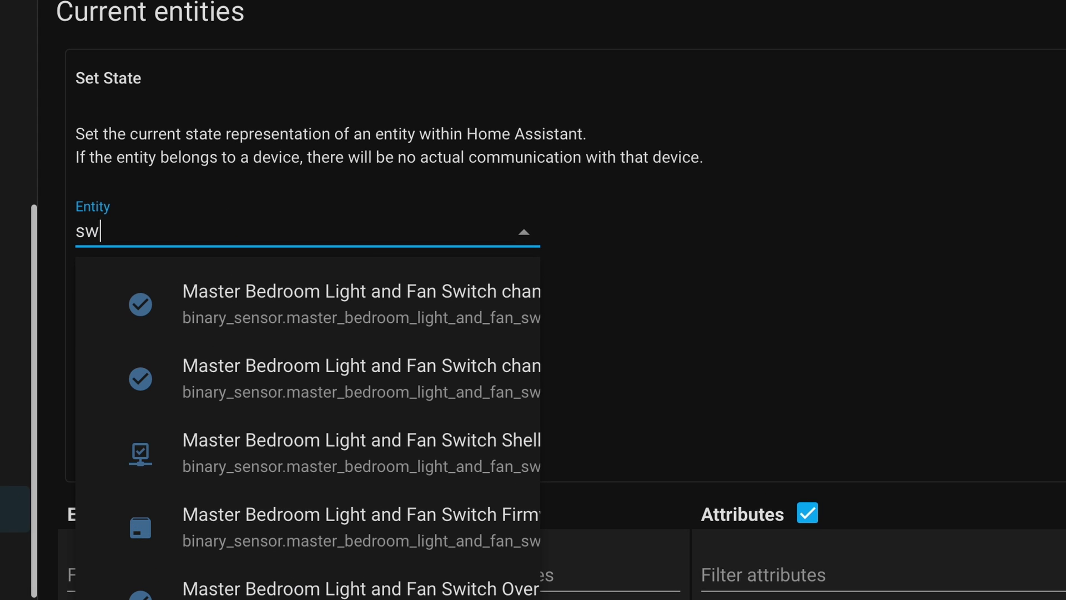
{"action": "type", "text": "itch.living_ro"}
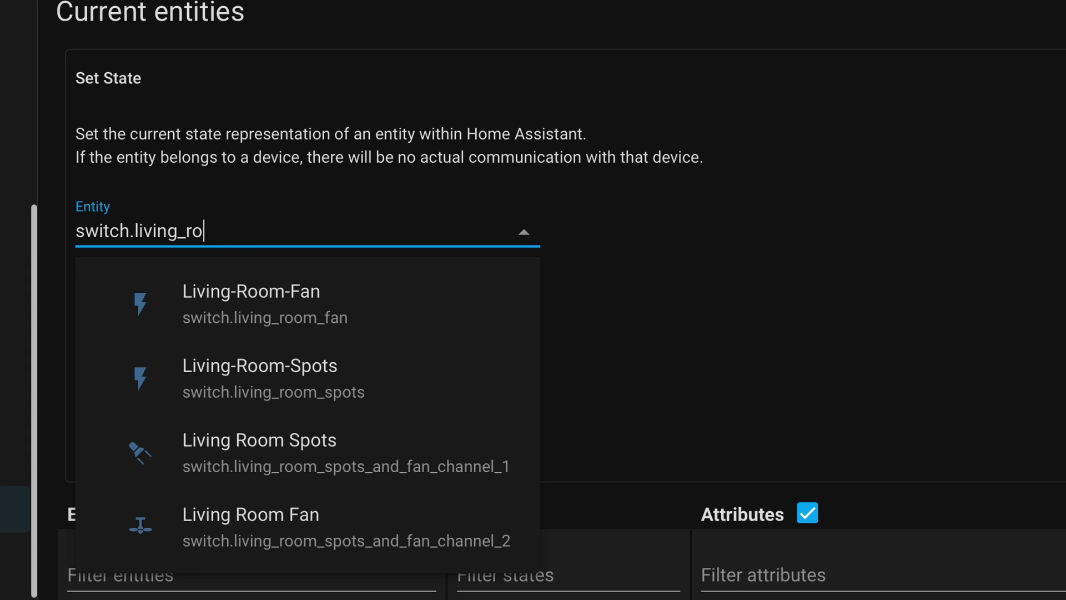
{"action": "type", "text": "om_spots"}
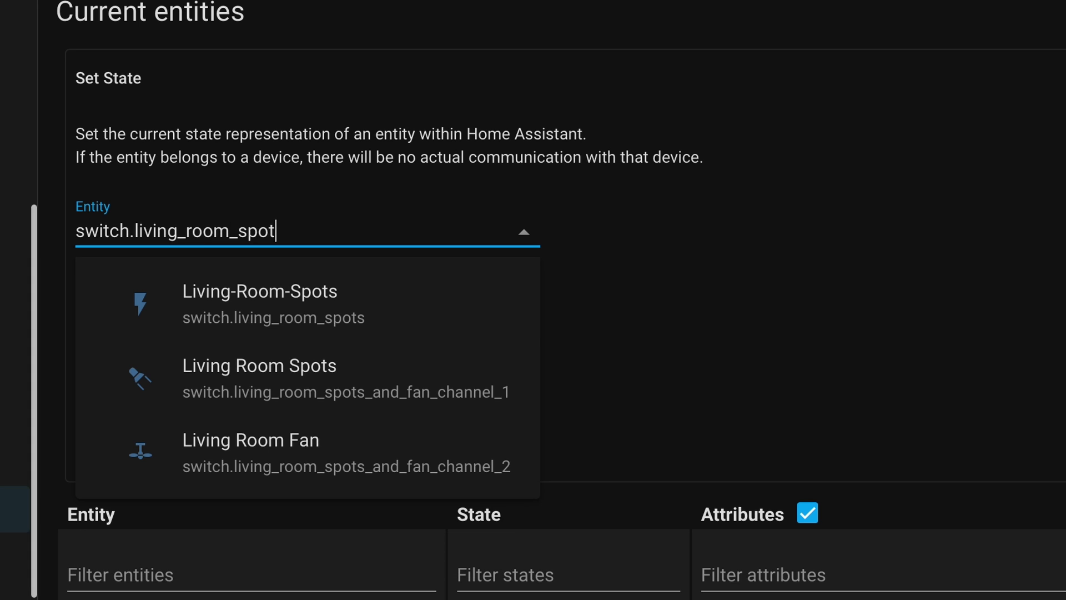
{"action": "left_click", "coordinate": [300, 306]}
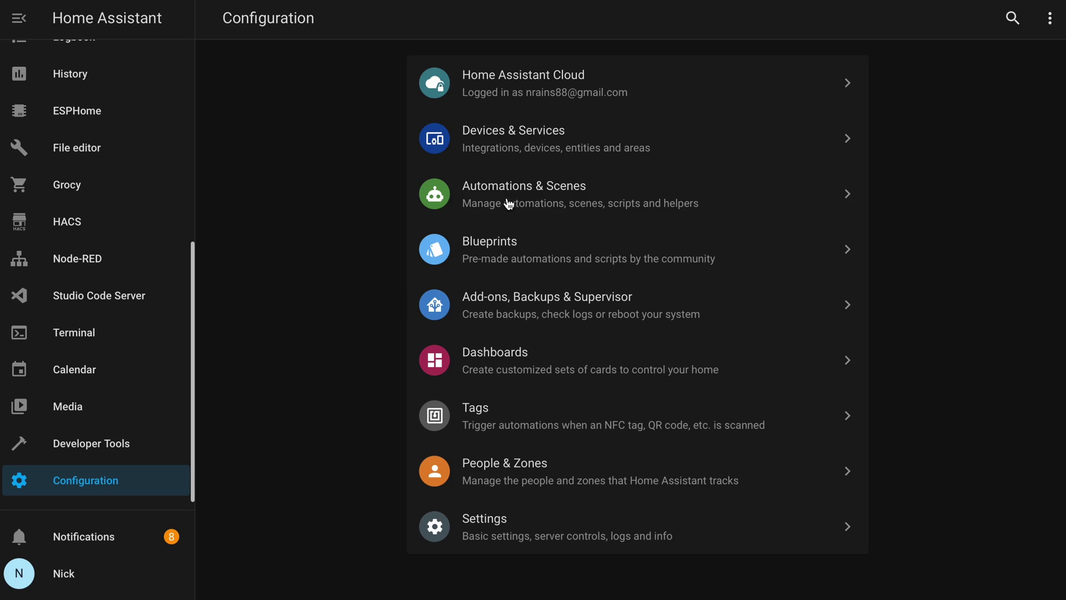
Step: Create an empty automation and name it Turn On WLED Demo Light
{"action": "left_click", "coordinate": [508, 204]}
{"action": "left_click", "coordinate": [965, 577]}
{"action": "left_click", "coordinate": [528, 361]}
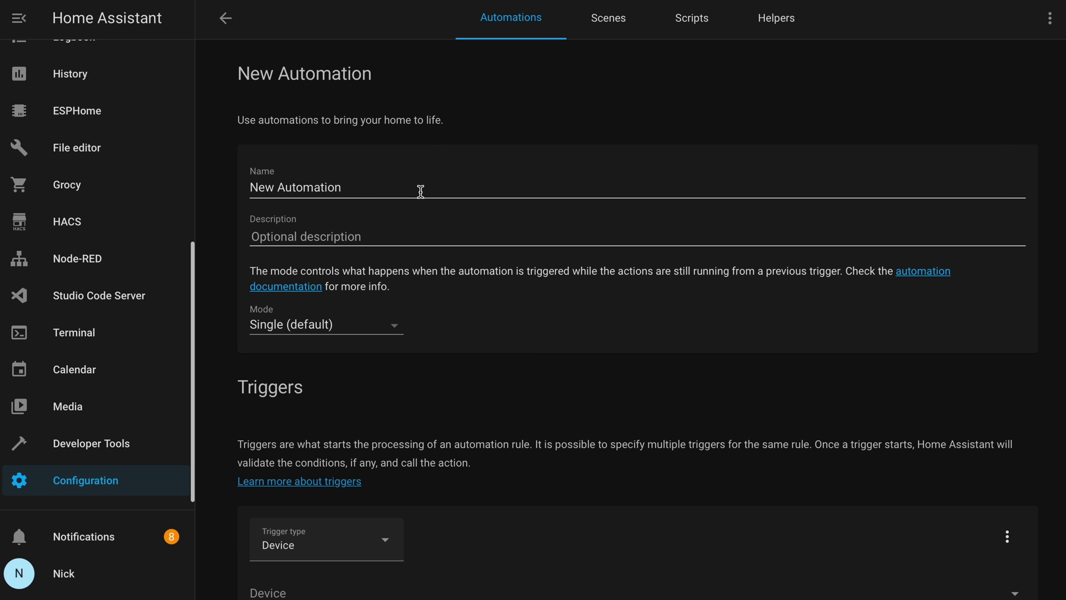
{"action": "left_click_drag", "start_coordinate": [411, 188], "coordinate": [102, 183]}
{"action": "type", "text": "Turn On WLED Demo Light"}
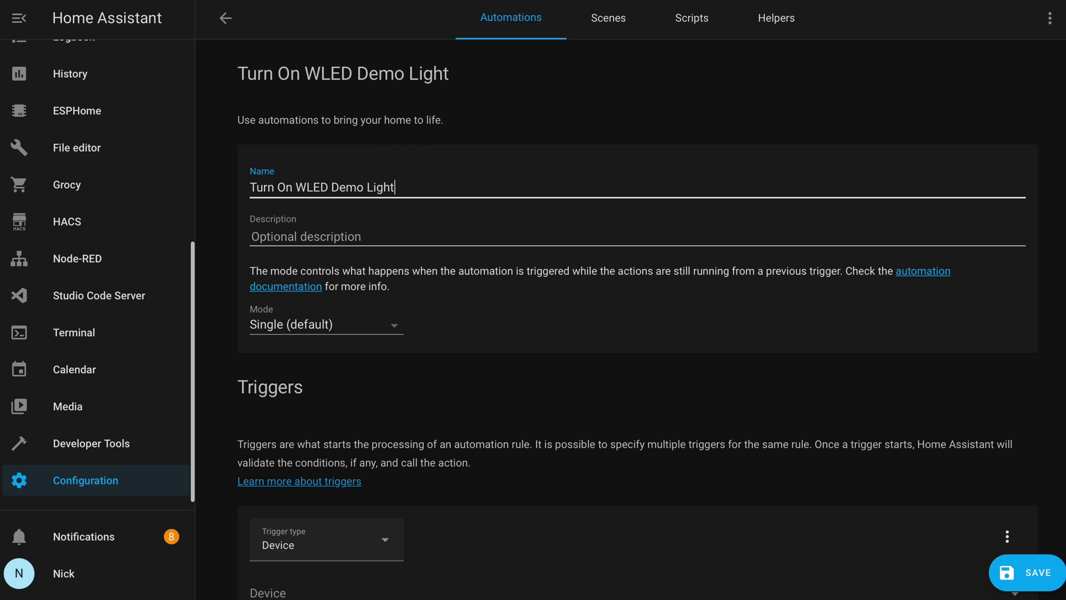
Step: Add a State trigger on the Living-Room-Spots switch (switch.living_room_spots)
{"action": "scroll", "coordinate": [768, 417], "scroll_direction": "down", "scroll_amount": 6}
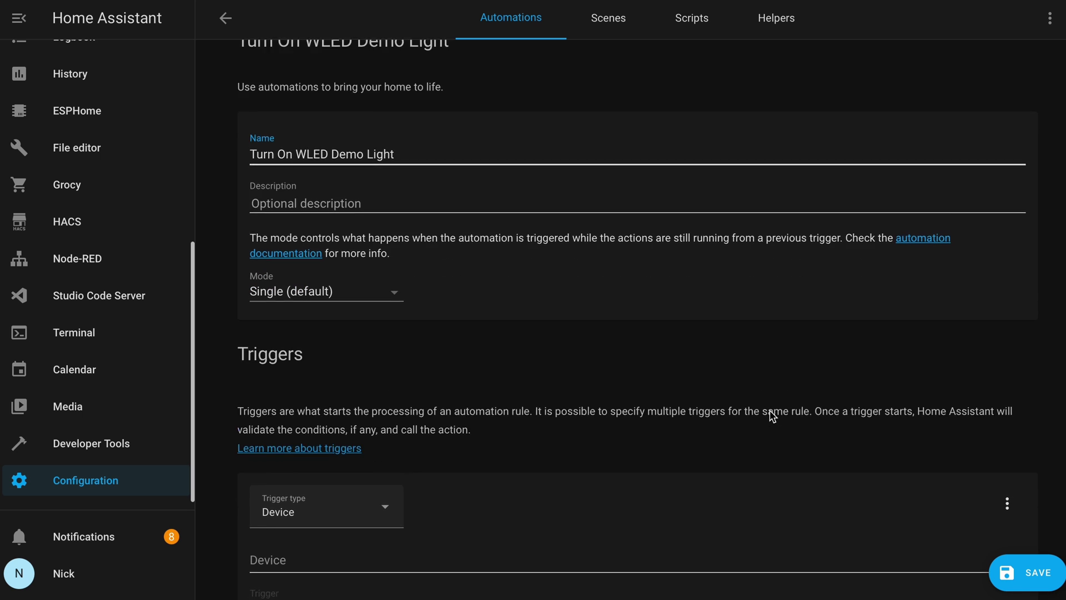
{"action": "left_click", "coordinate": [357, 204]}
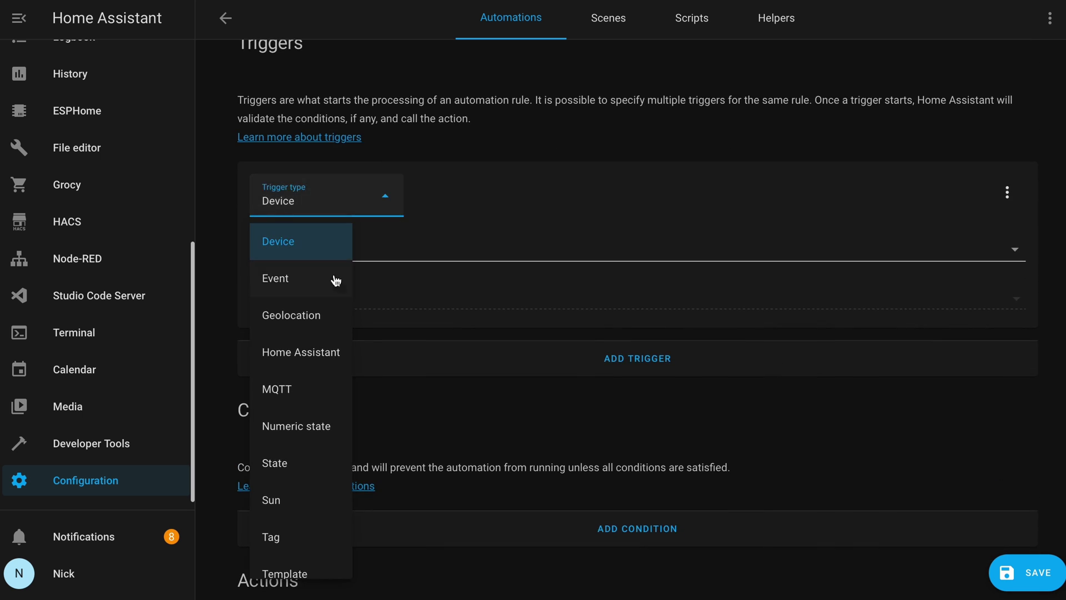
{"action": "left_click", "coordinate": [294, 478]}
{"action": "left_click", "coordinate": [304, 245]}
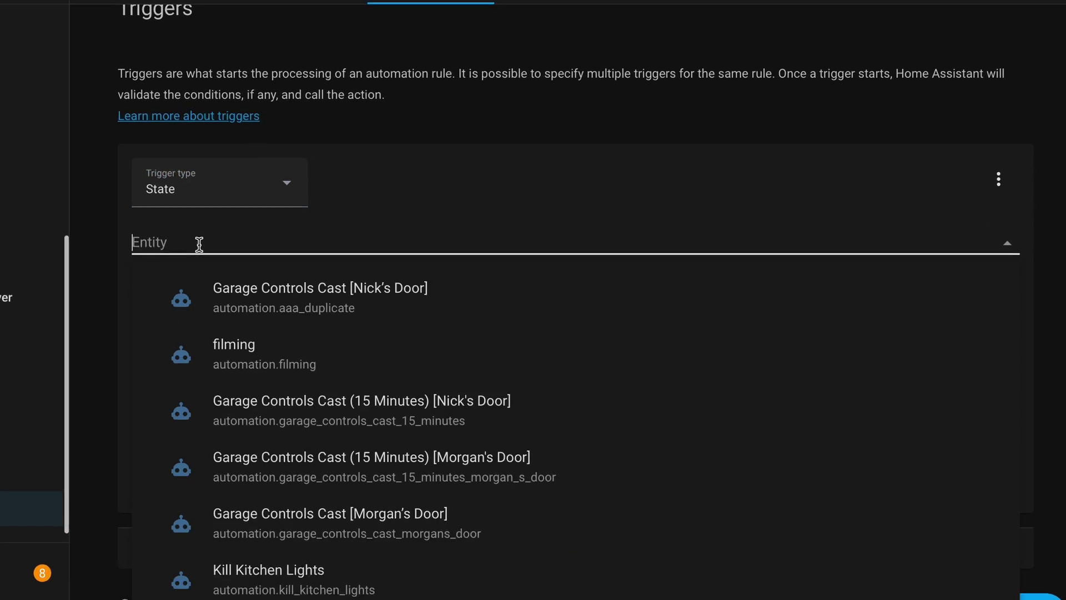
{"action": "type", "text": "swi"}
{"action": "type", "text": "tch.liv"}
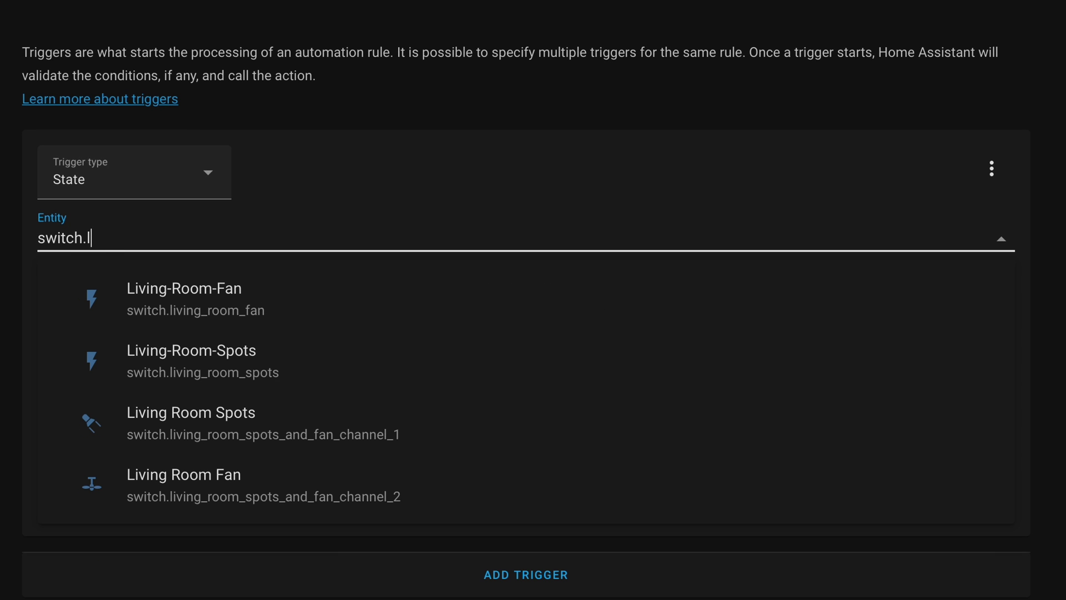
{"action": "left_click", "coordinate": [217, 364]}
{"action": "left_click", "coordinate": [207, 416]}
Step: Set the trigger's To state to on and make the action turn on WLED DEMO Light
{"action": "type", "text": "o"}
{"action": "type", "text": "n"}
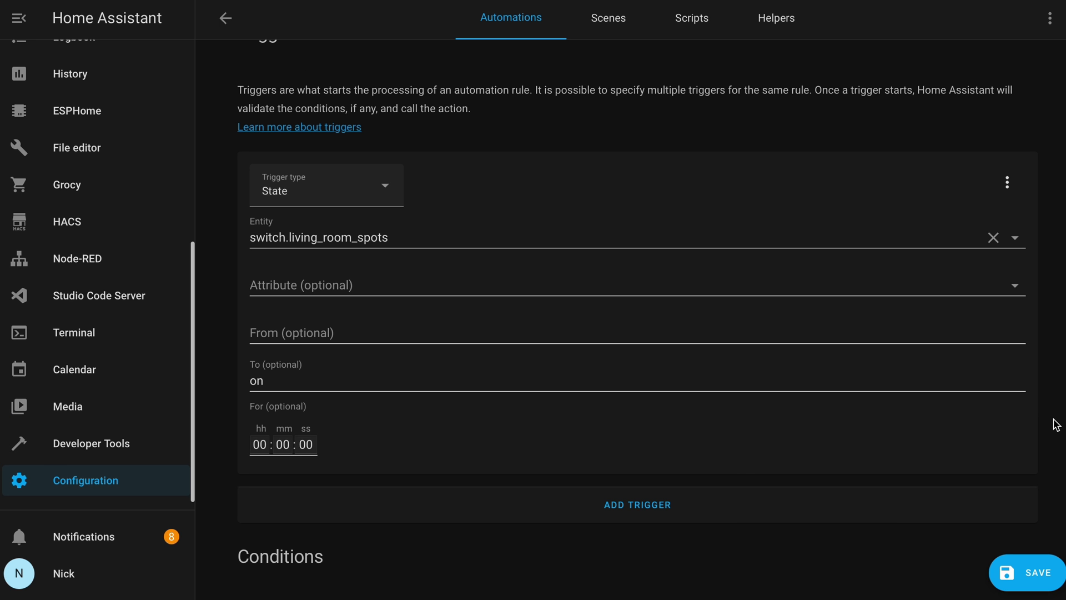
{"action": "scroll", "coordinate": [1056, 425], "scroll_direction": "down", "scroll_amount": 8}
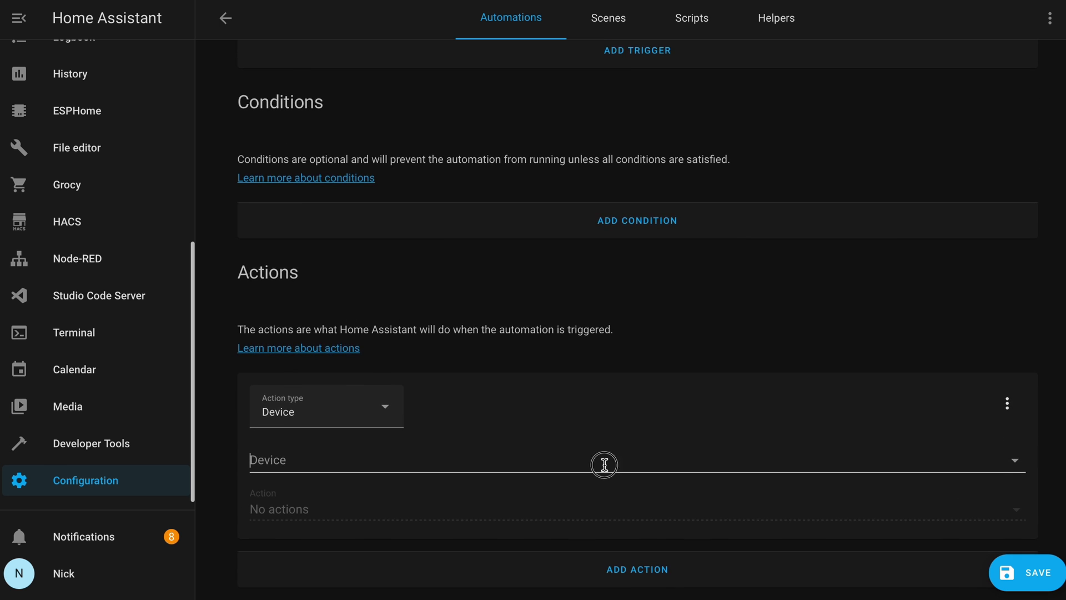
{"action": "left_click", "coordinate": [604, 465]}
{"action": "type", "text": "demo"}
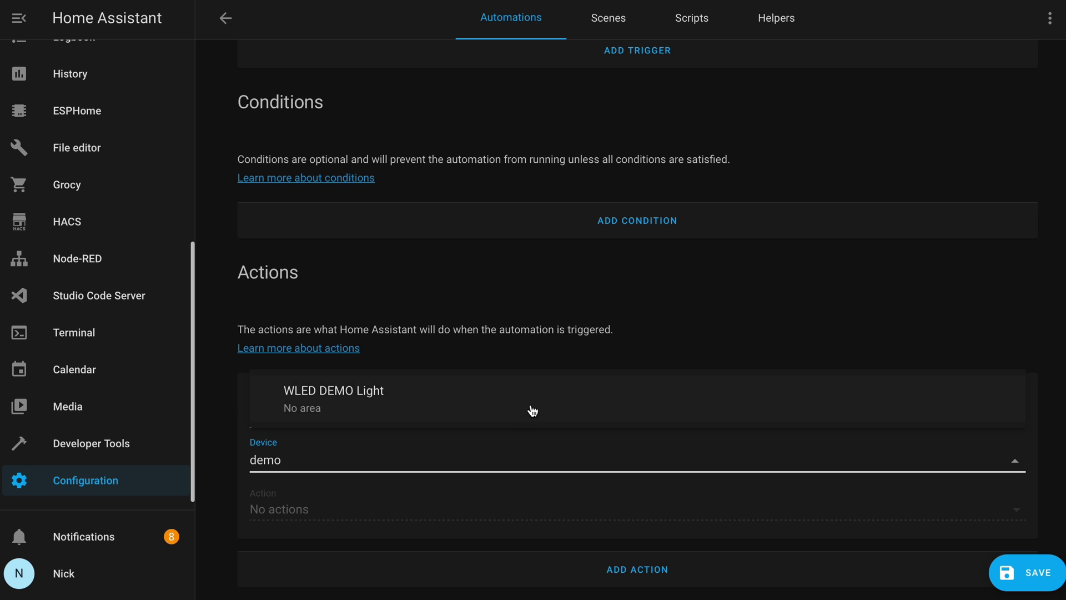
{"action": "left_click", "coordinate": [532, 406]}
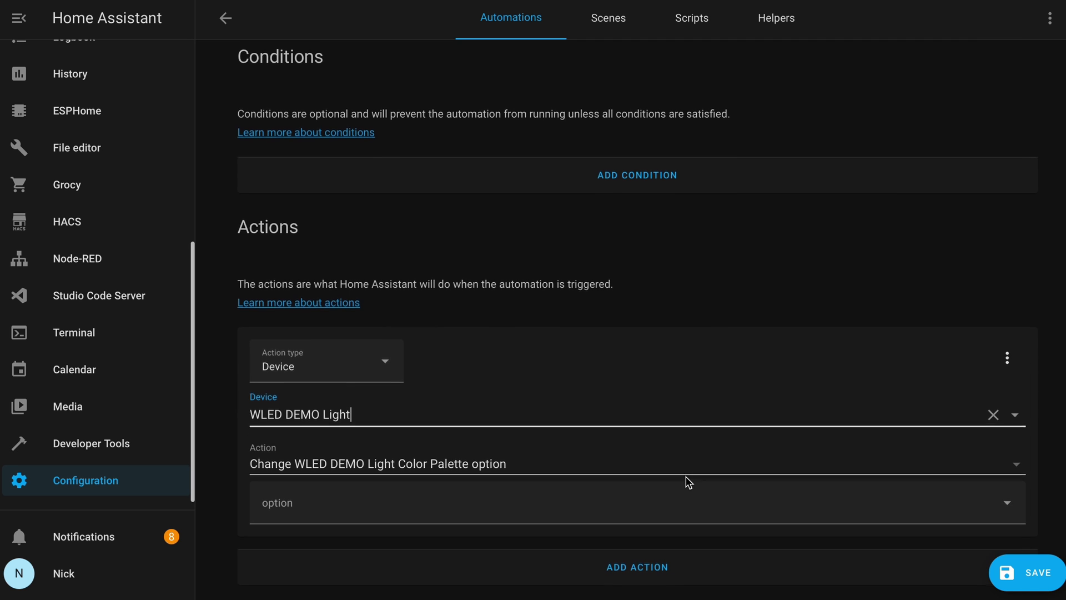
{"action": "left_click", "coordinate": [690, 469]}
{"action": "scroll", "coordinate": [959, 500], "scroll_direction": "down", "scroll_amount": 10}
{"action": "left_click", "coordinate": [959, 500]}
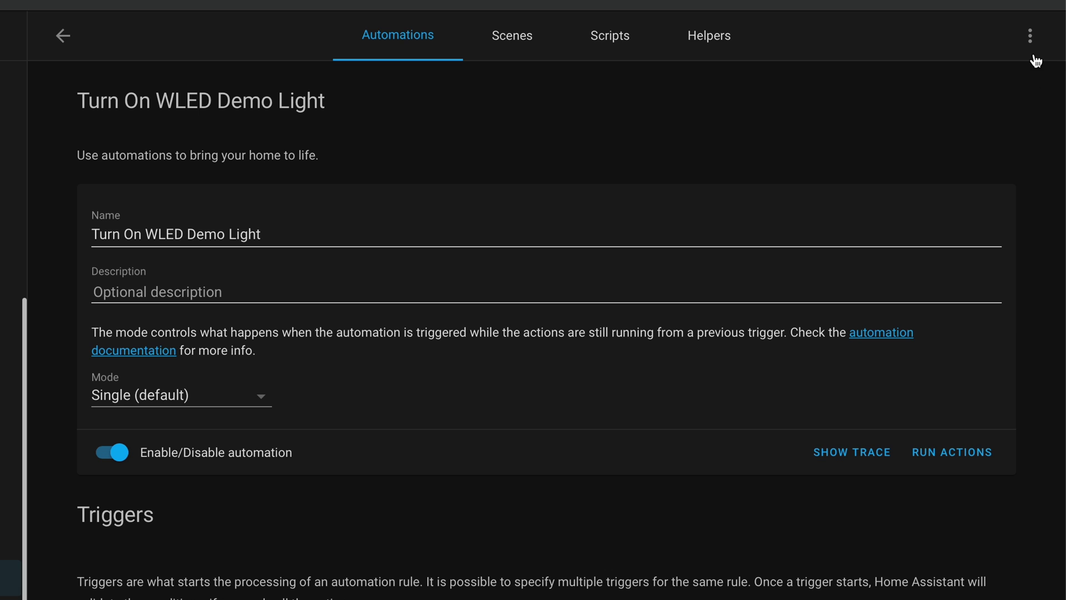
Step: Duplicate the automation and rename the copy Turn Off WLED Demo Light, dropping '(Duplicate)'
{"action": "left_click", "coordinate": [1031, 51]}
{"action": "left_click", "coordinate": [996, 170]}
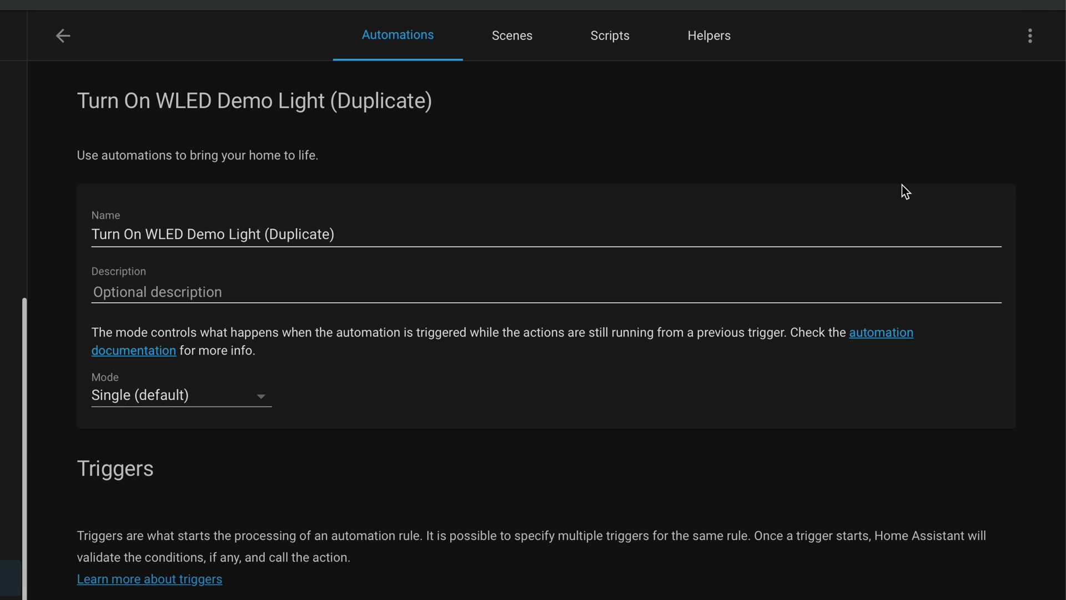
{"action": "left_click", "coordinate": [143, 232]}
{"action": "key", "text": "BackSpace"}
{"action": "type", "text": "ff"}
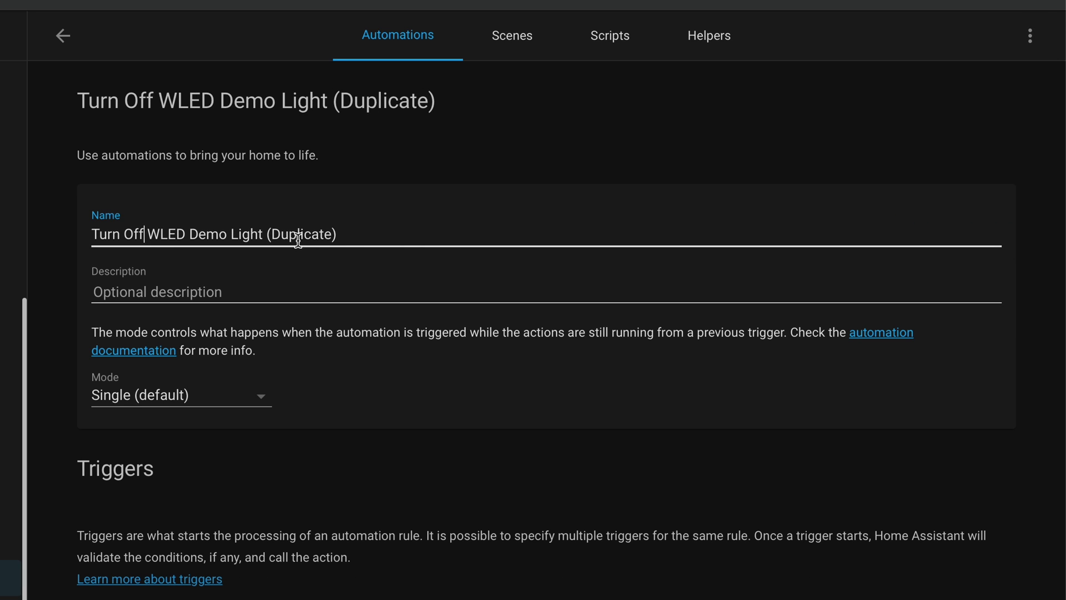
{"action": "left_click_drag", "start_coordinate": [331, 235], "coordinate": [268, 237]}
{"action": "key", "text": "BackSpace"}
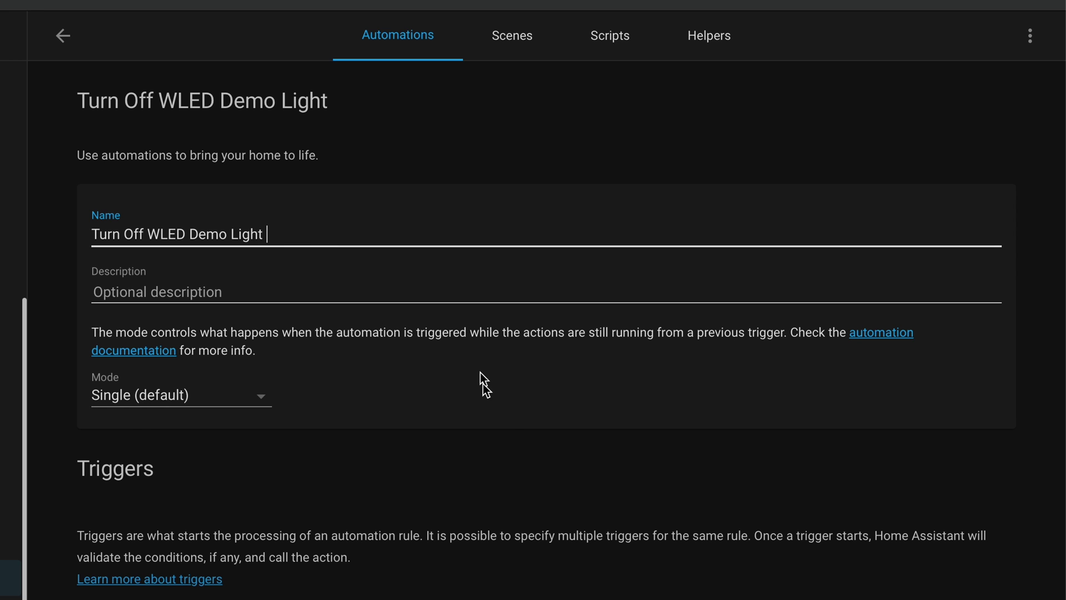
Step: Revise the copy's trigger state and action so it turns WLED Demo Light off
{"action": "scroll", "coordinate": [514, 436], "scroll_direction": "down", "scroll_amount": 5}
{"action": "scroll", "coordinate": [500, 433], "scroll_direction": "down", "scroll_amount": 3}
{"action": "left_click", "coordinate": [417, 377]}
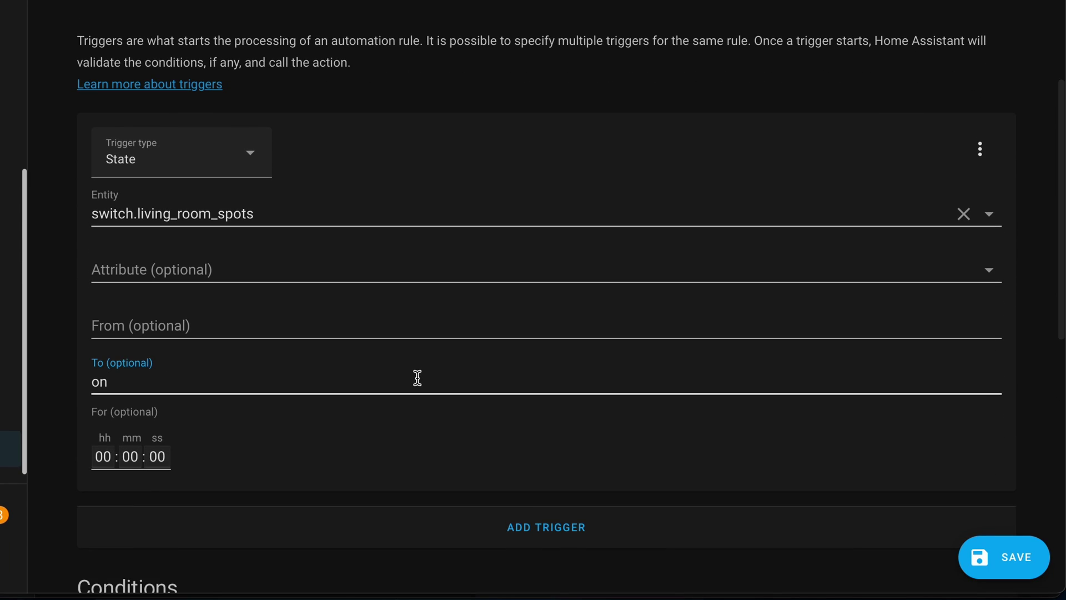
{"action": "scroll", "coordinate": [439, 458], "scroll_direction": "down", "scroll_amount": 10}
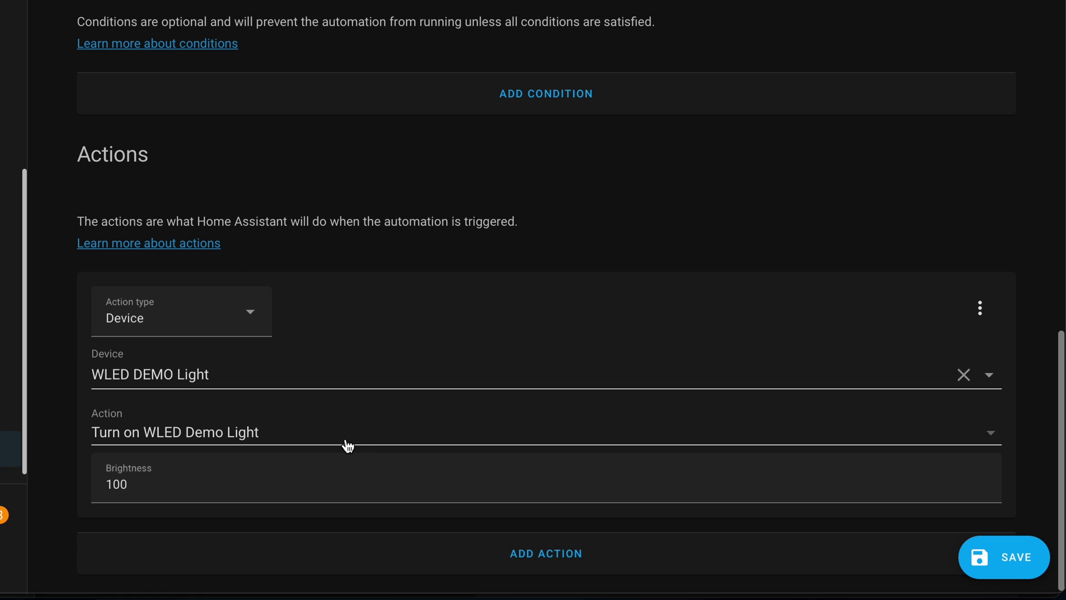
{"action": "left_click", "coordinate": [349, 436]}
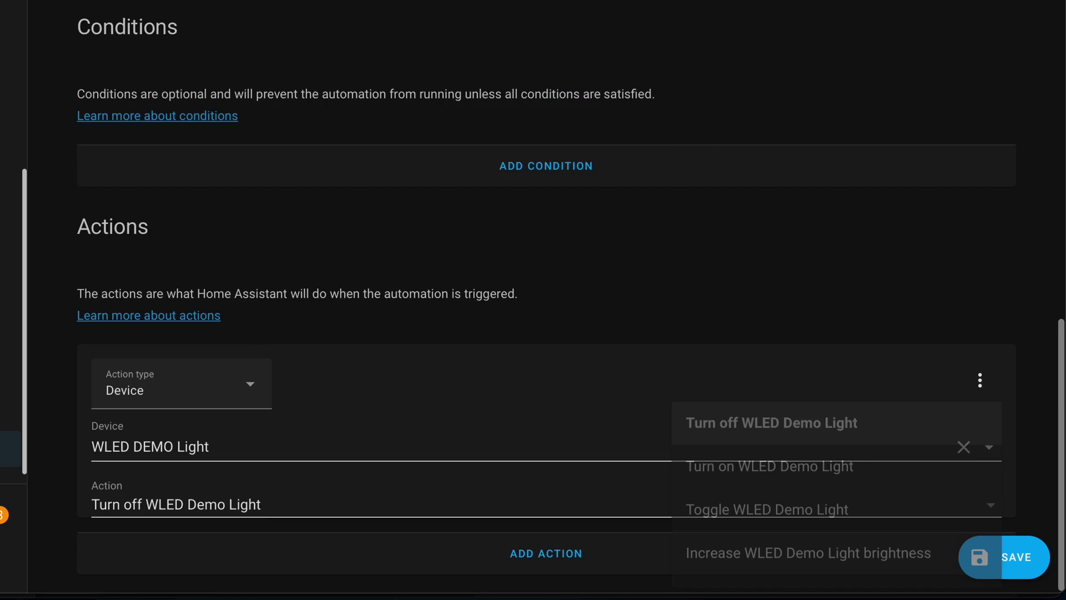